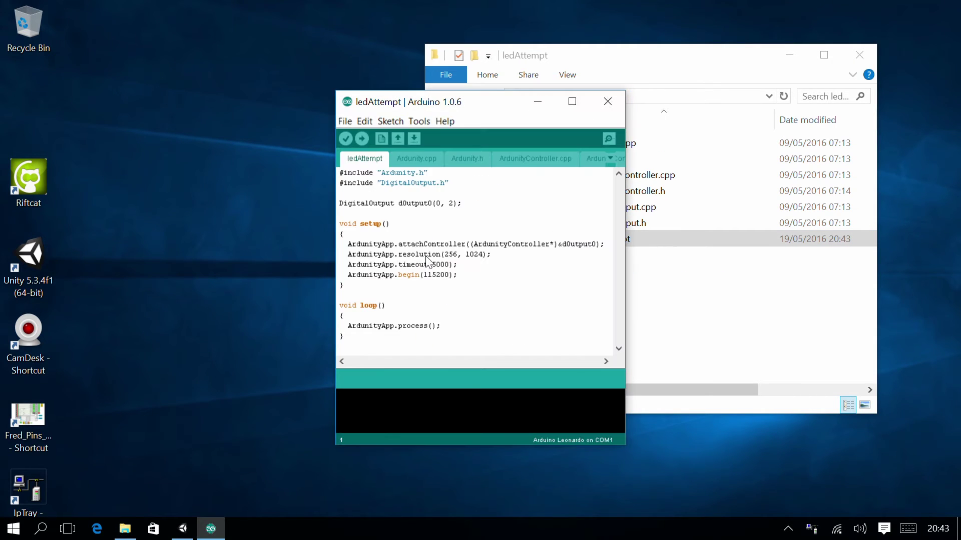
- Verify the ledAttempt sketch in Arduino 1.0.6, enlarge the console to read the errors, and put away the sketch and folder windows
click(346, 139)
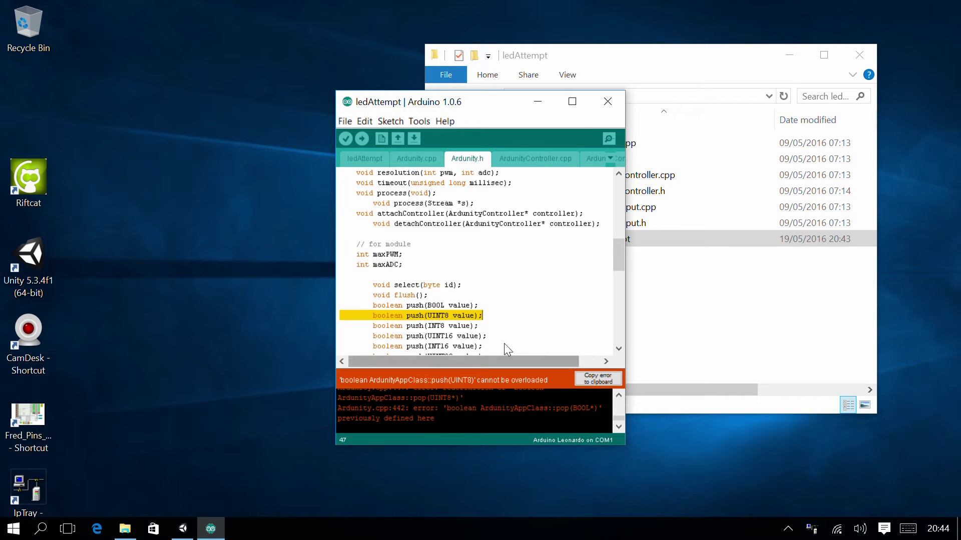
click(572, 102)
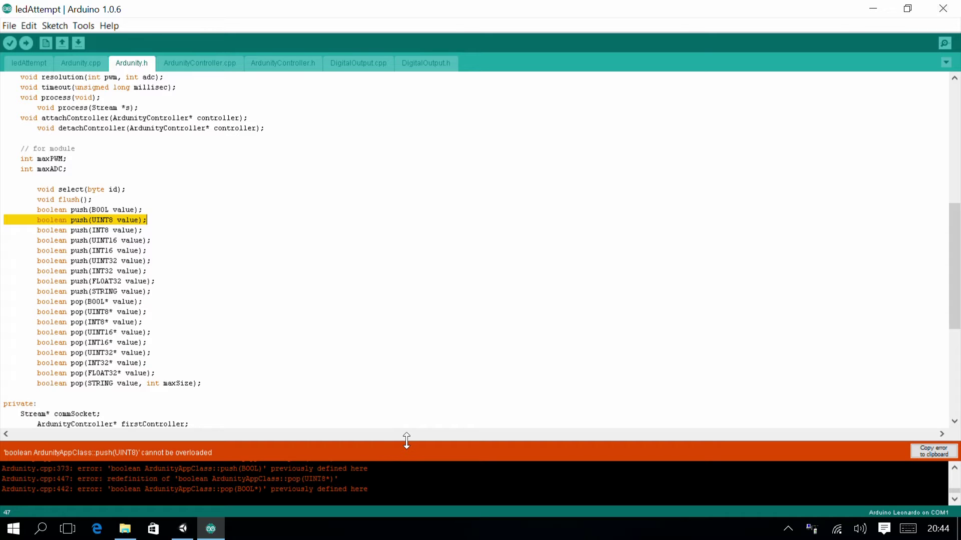
drag(406, 440, 401, 315)
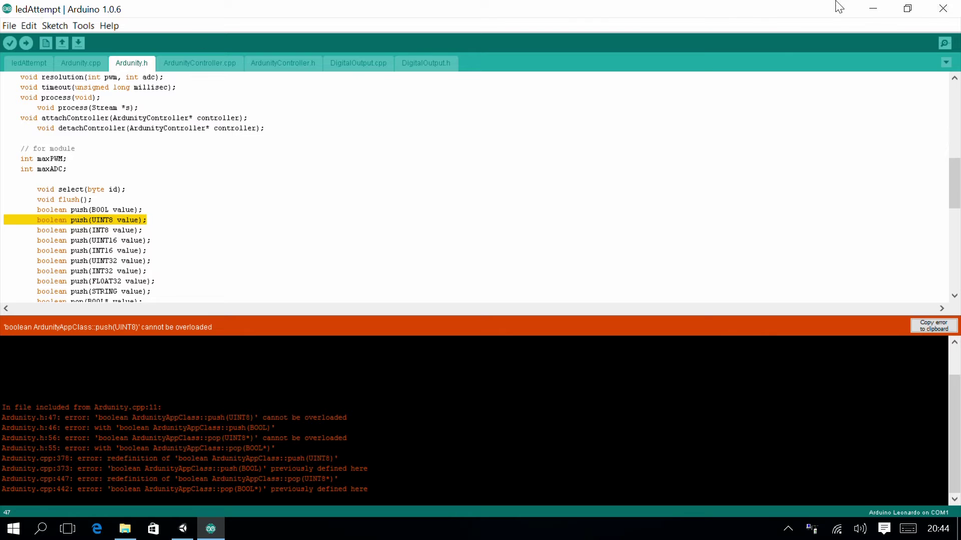
click(874, 10)
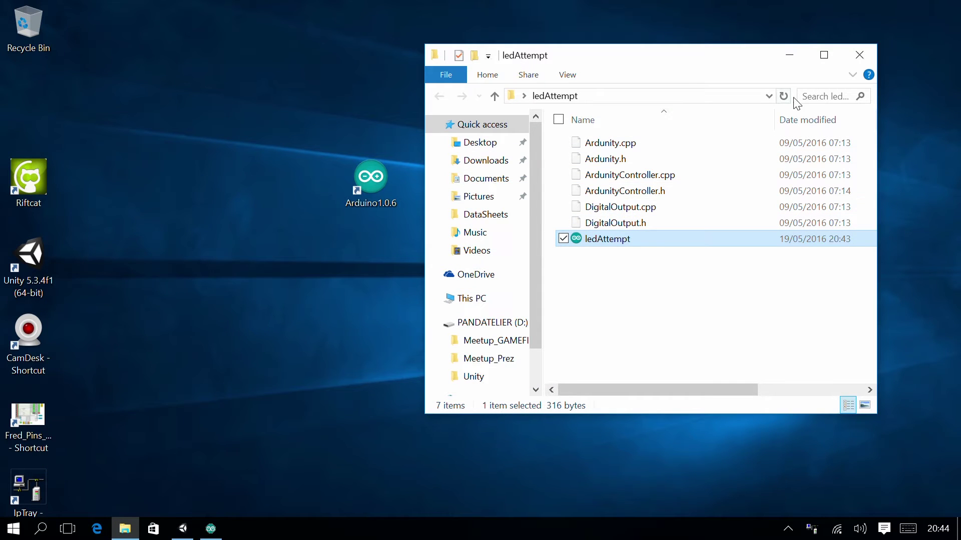
click(859, 55)
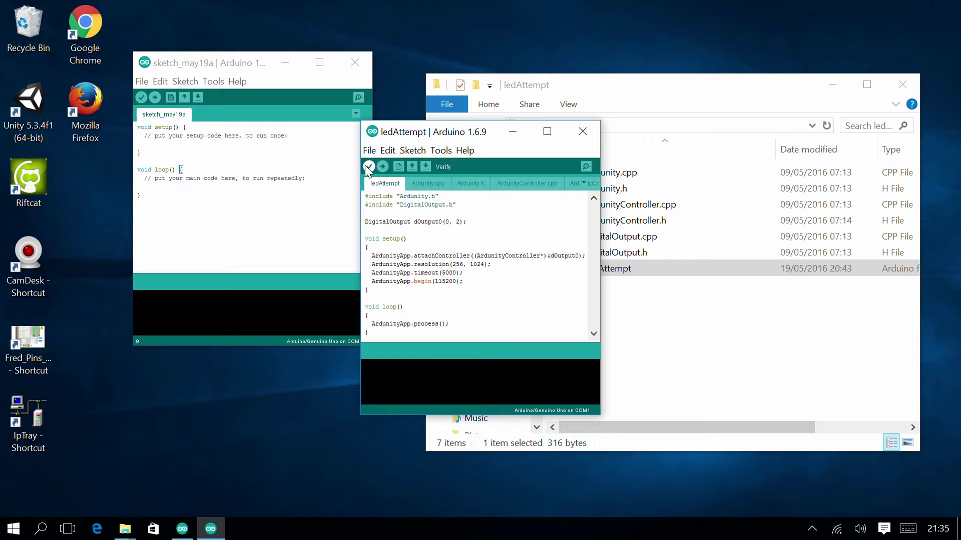
- Verify the ledAttempt sketch in Arduino 1.6.9
click(368, 167)
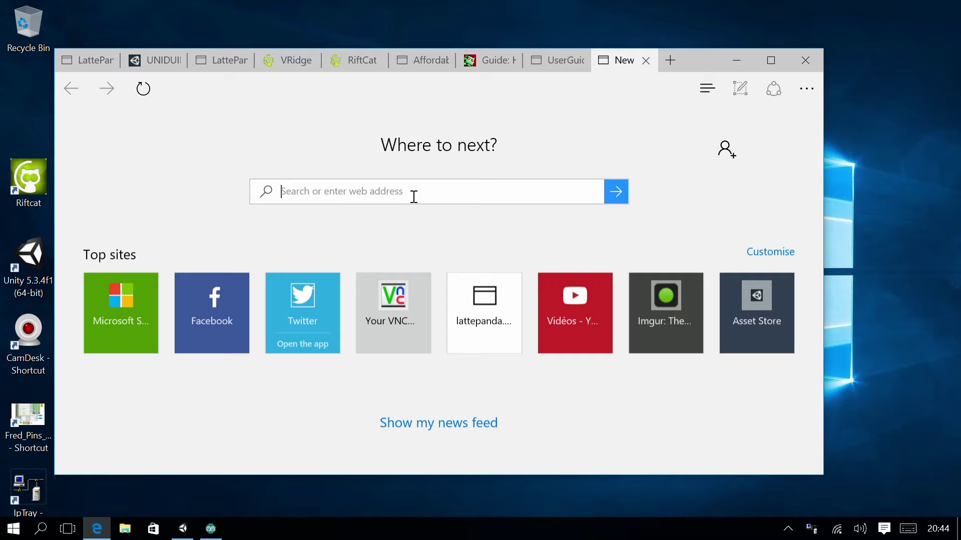
- Go to arduino.cc in the web browser and open its software download page
click(414, 196)
text(arduino.cc/)
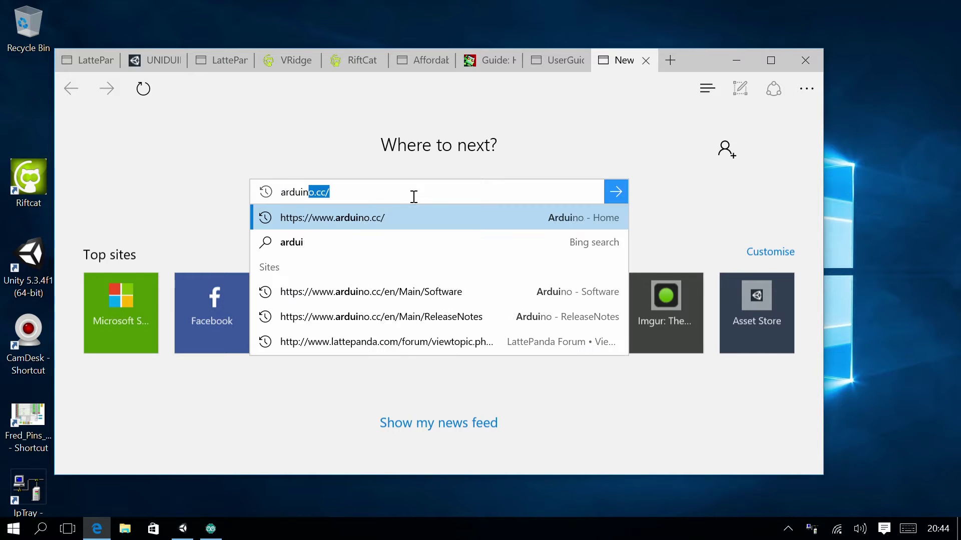
key(Return)
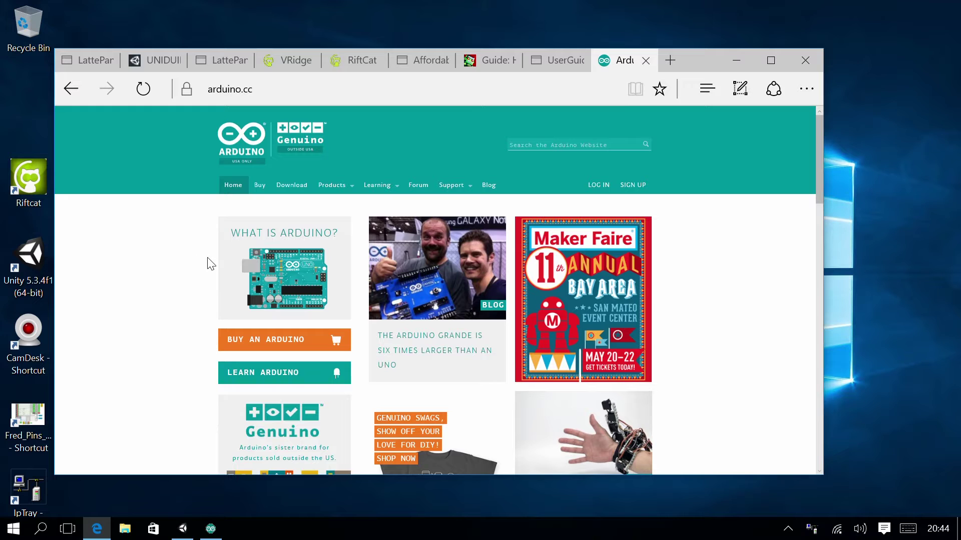
click(299, 194)
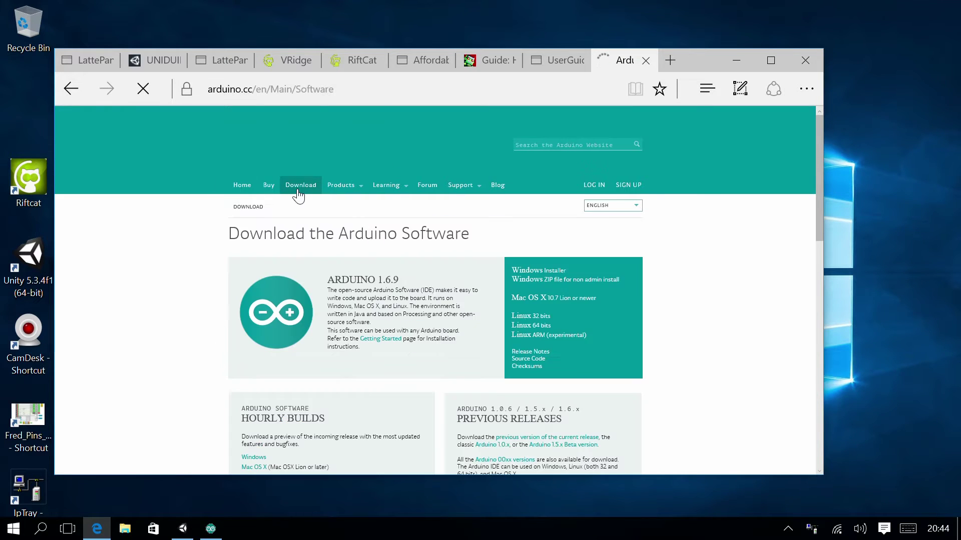
- Download the Windows installer of Arduino 1.6.9 without making a contribution
scroll(182, 300, down, 1)
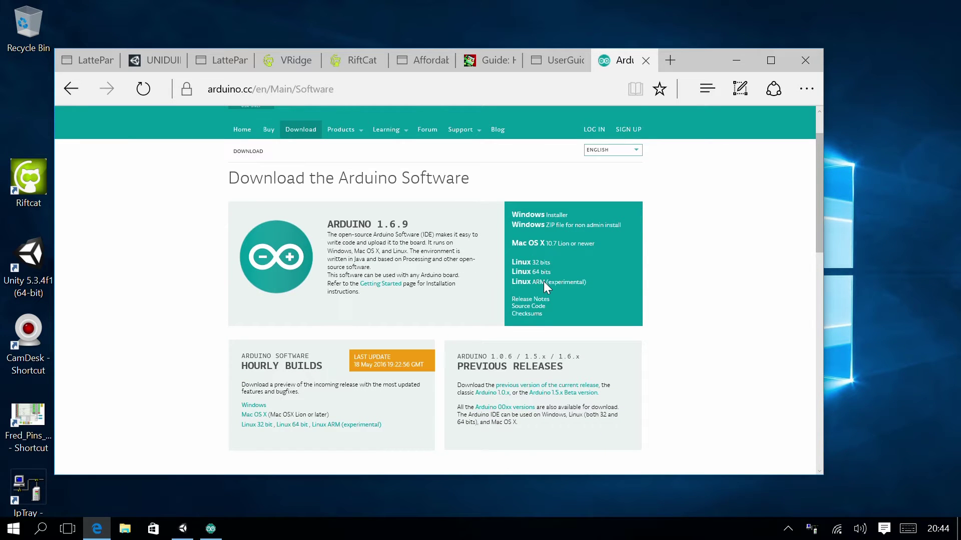
click(554, 219)
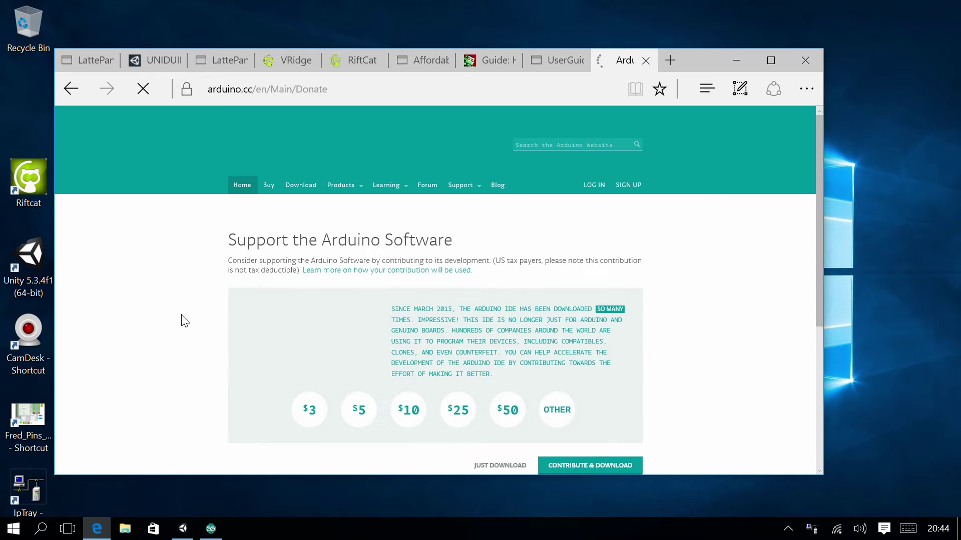
scroll(181, 319, down, 1)
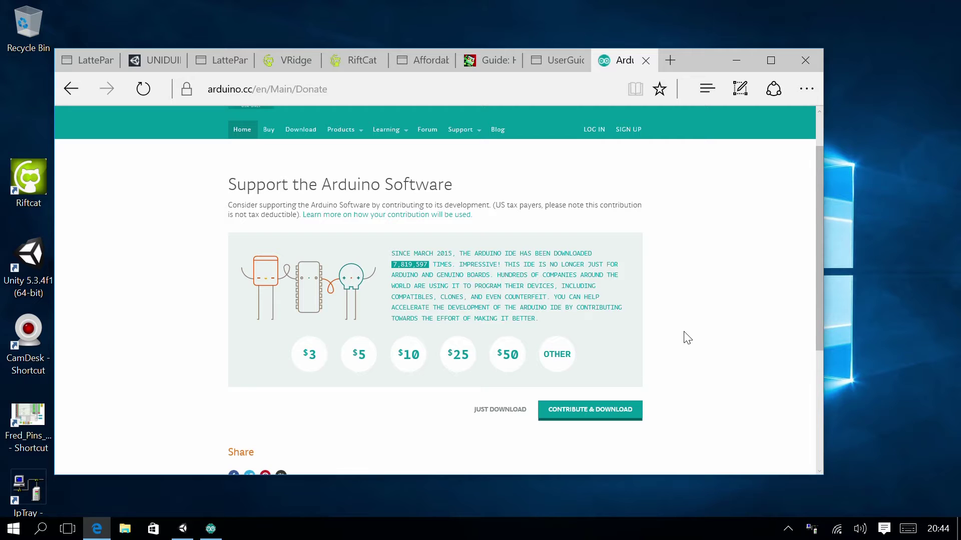
scroll(682, 337, down, 2)
click(499, 306)
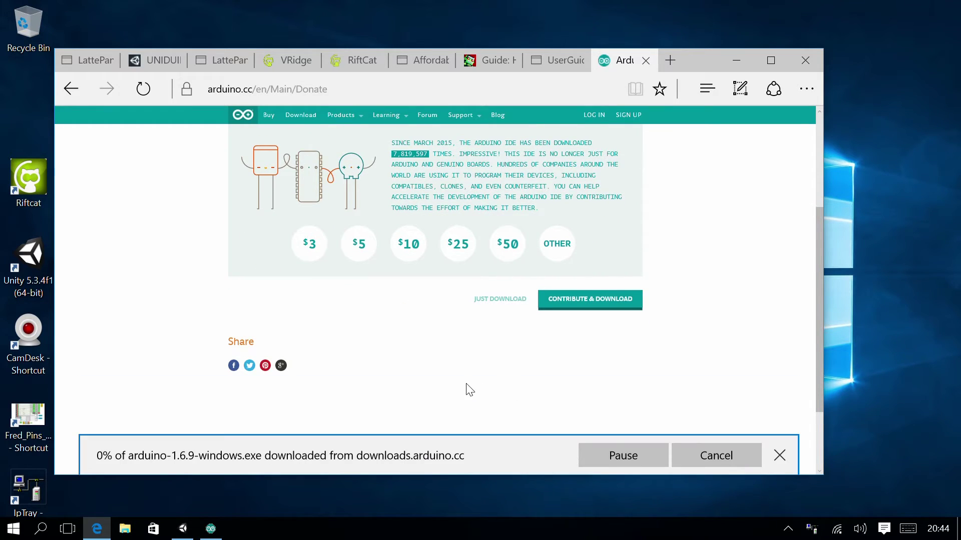
scroll(467, 388, down, 1)
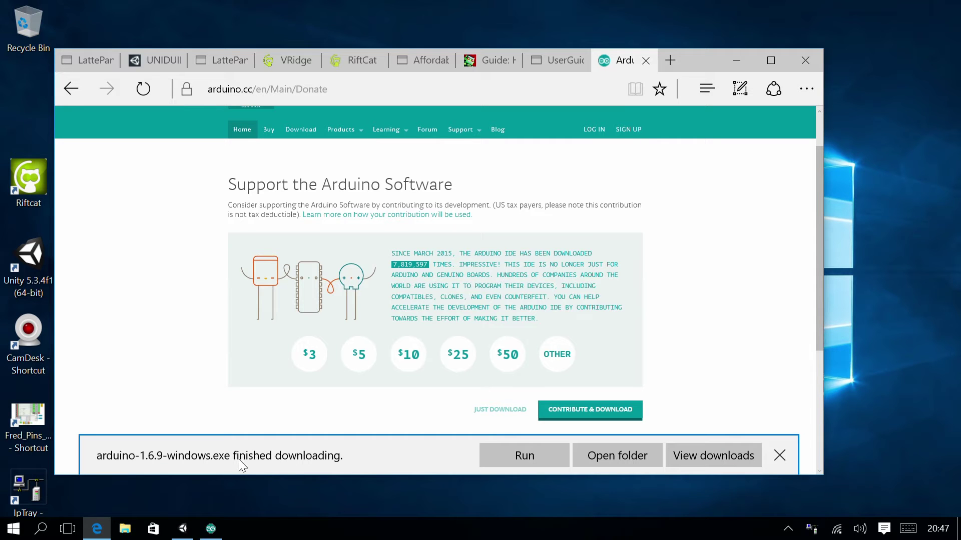
- Run arduino-1.6.9-windows.exe, minimize the browser, and allow the installer to make changes to the PC after viewing its details
click(527, 454)
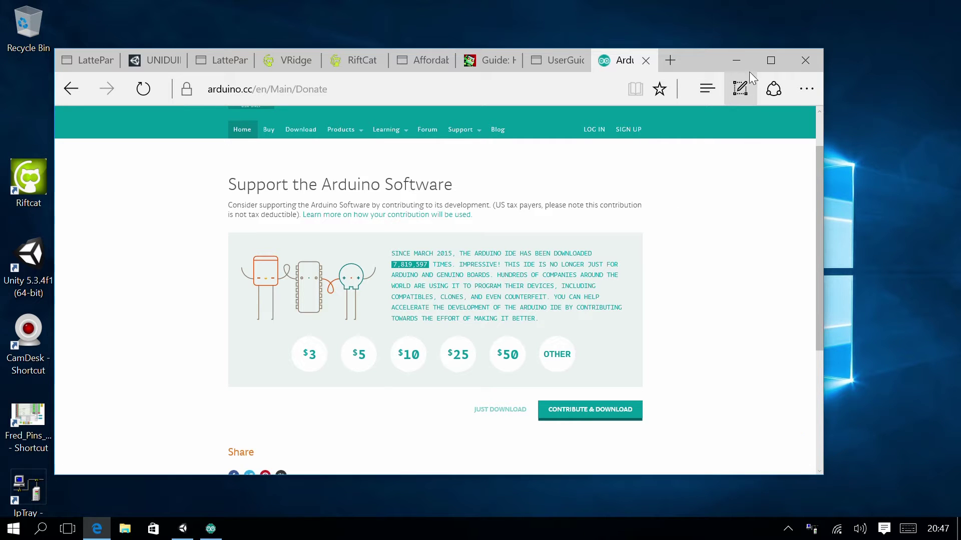
click(736, 60)
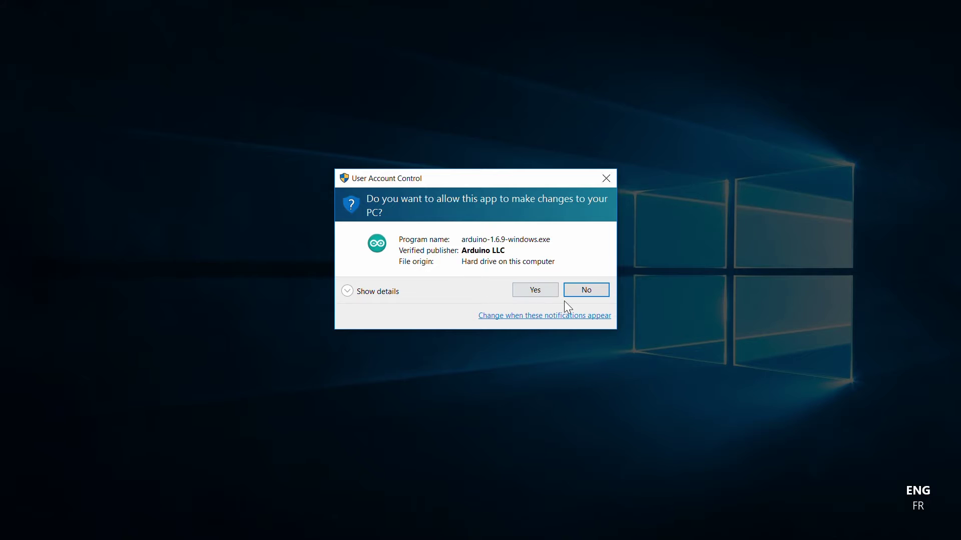
click(364, 292)
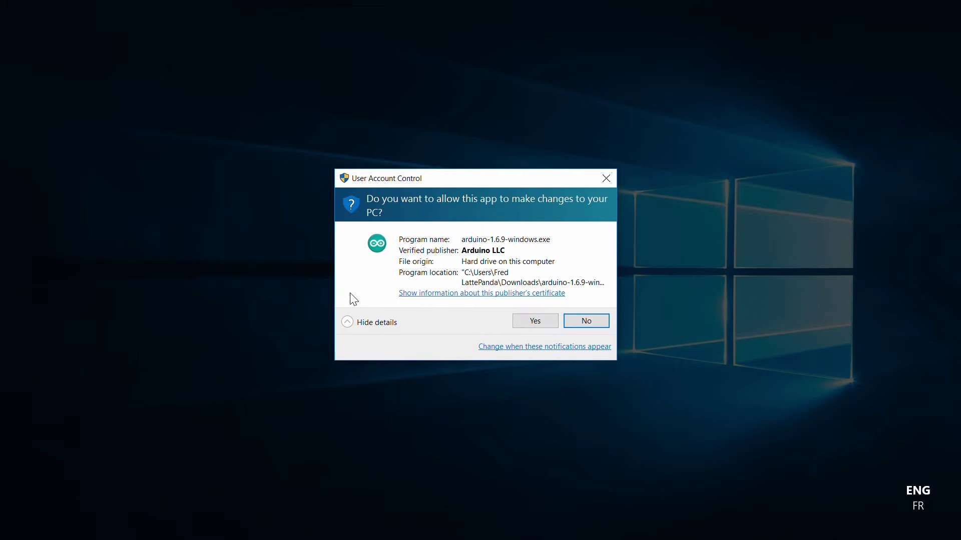
click(536, 321)
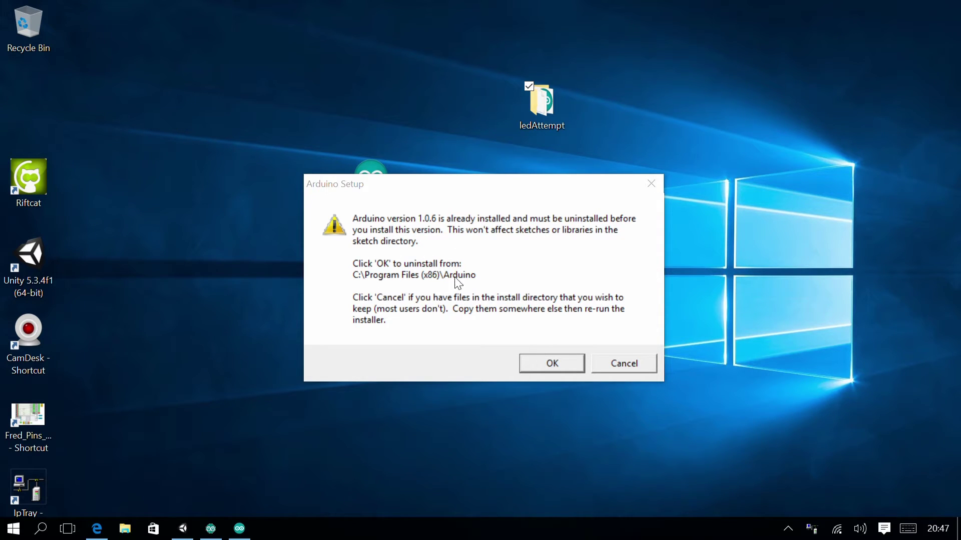
- Uninstall Arduino 1.0.6 from C:\Program Files (x86)\Arduino, accepting deletion of all existing files there, and close the uninstaller
click(551, 365)
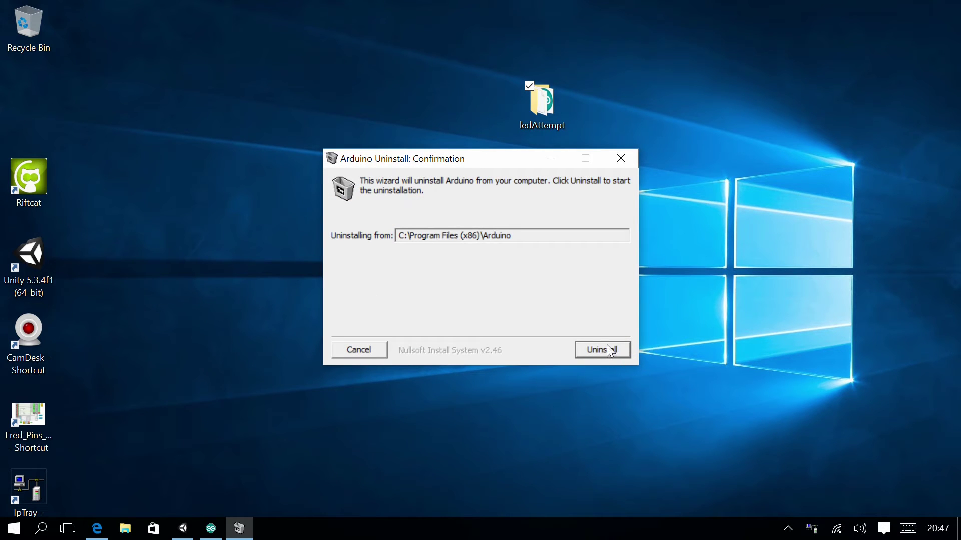
click(601, 350)
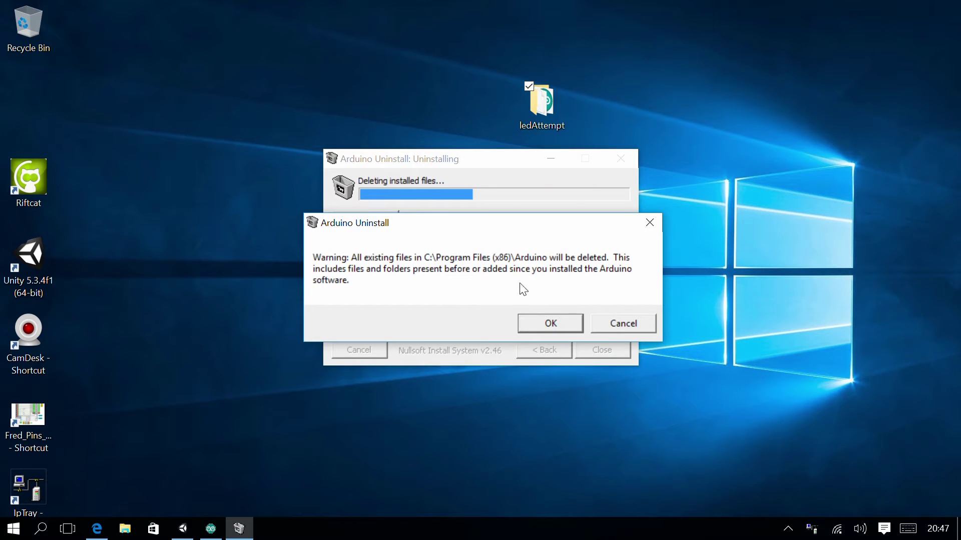
click(552, 322)
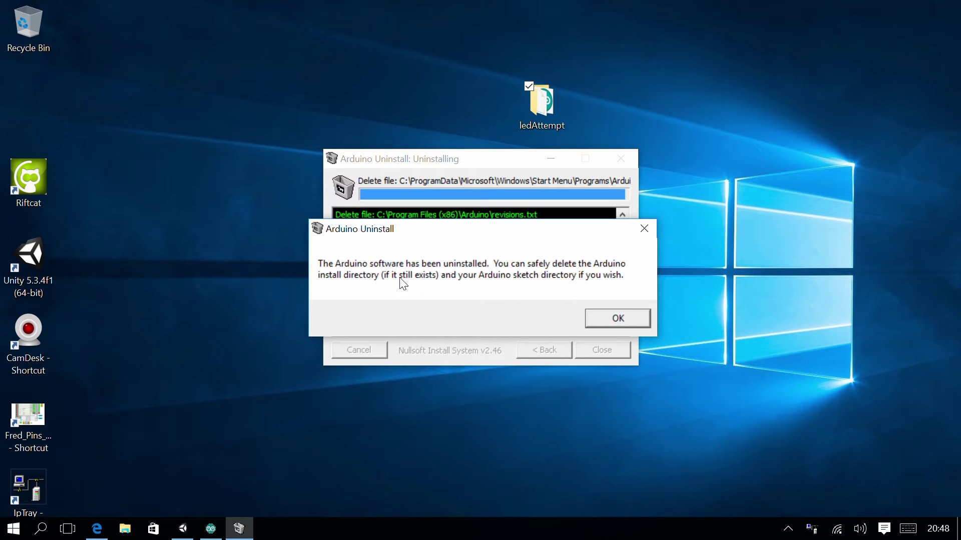
click(623, 318)
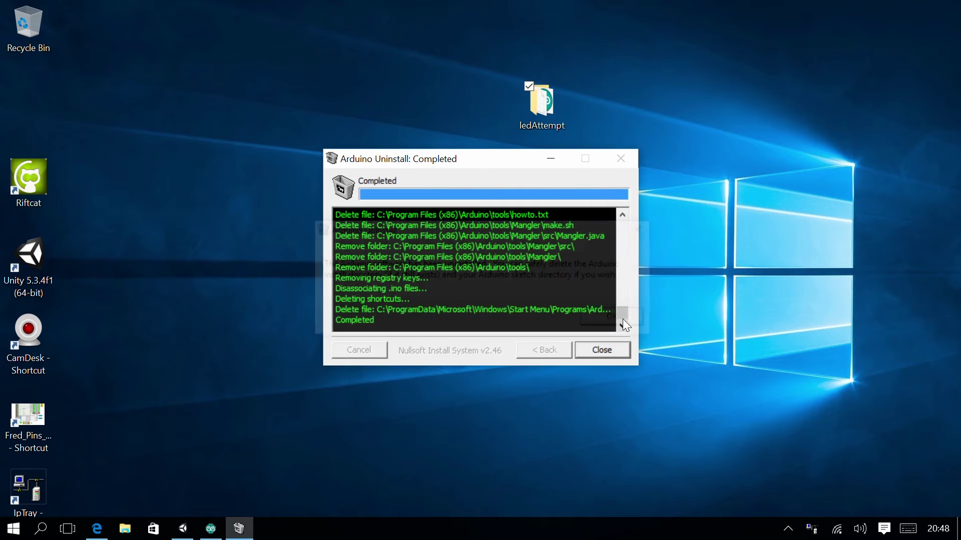
click(603, 349)
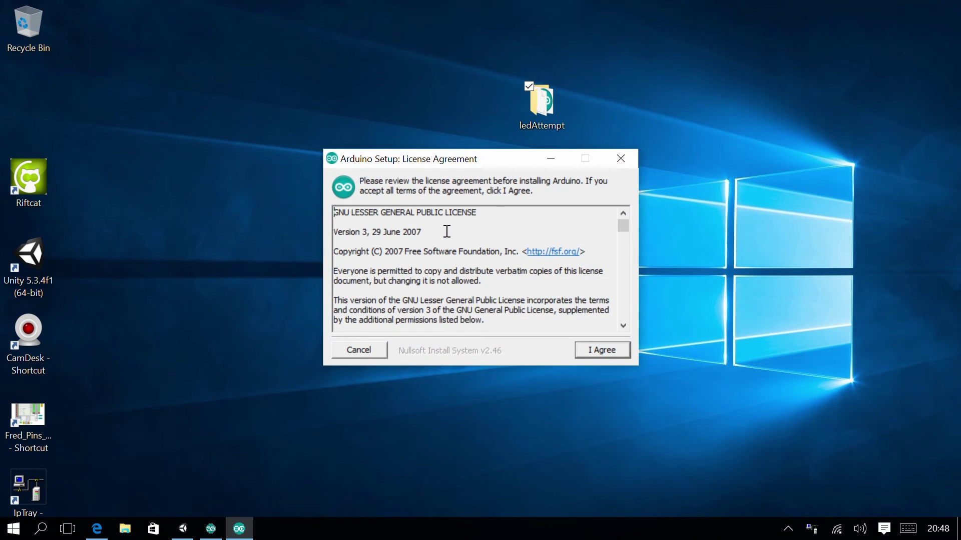
- Accept the license and install Arduino with all components into C:\Program Files (x86)\Arduino\
click(598, 350)
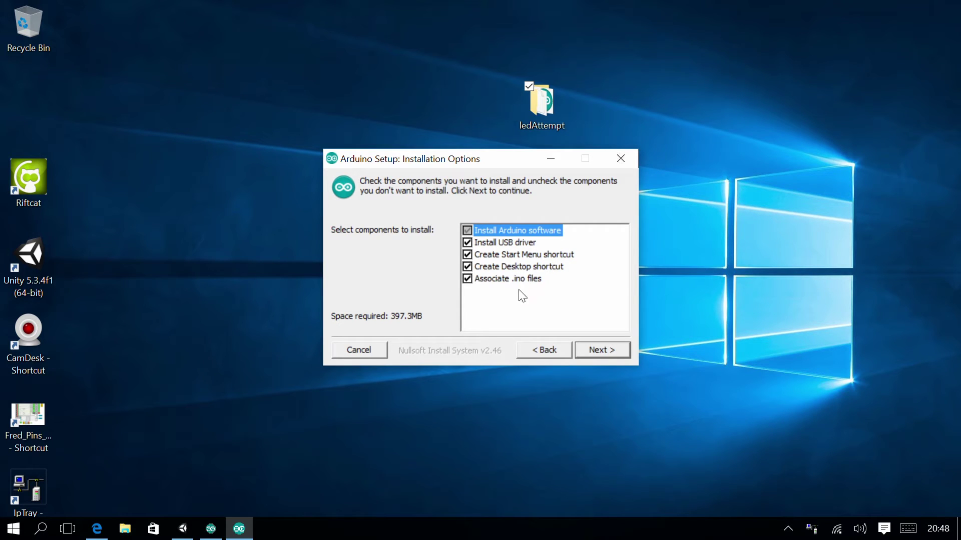
click(598, 349)
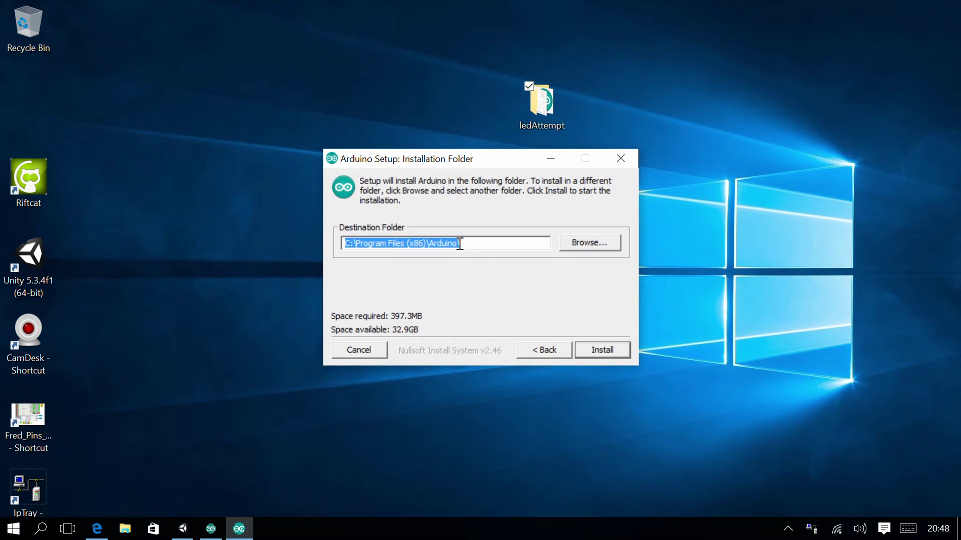
click(587, 346)
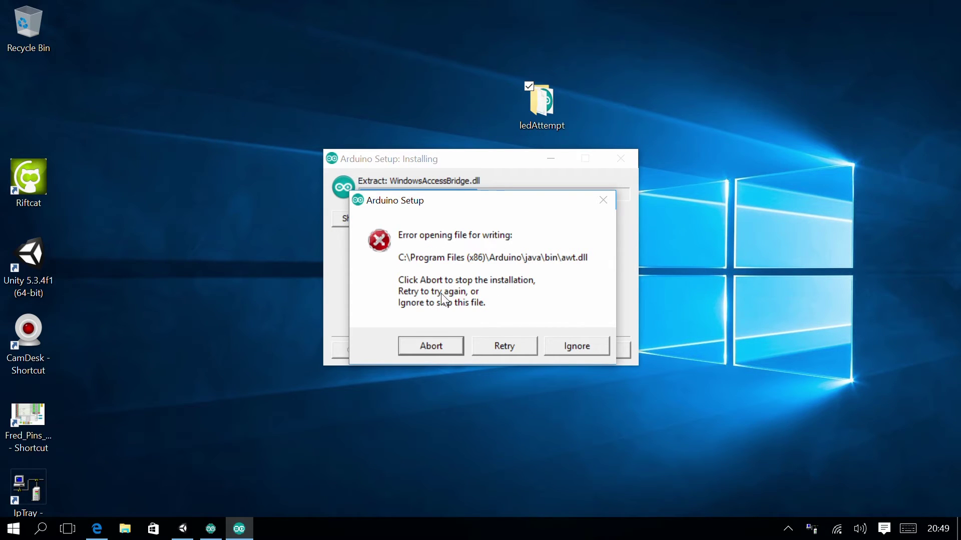
- Retry writing the awt.dll file of the Arduino installation several times
click(492, 349)
click(493, 349)
click(496, 348)
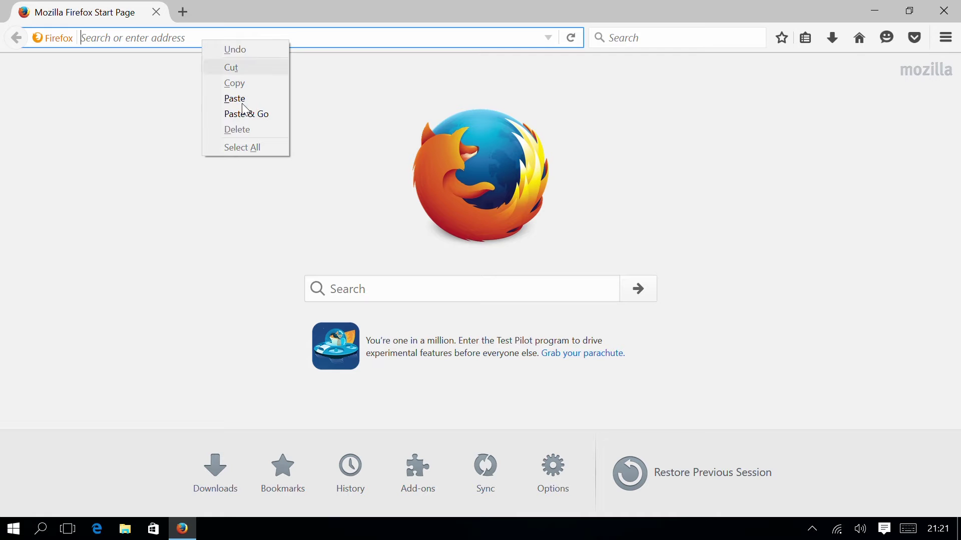
click(242, 99)
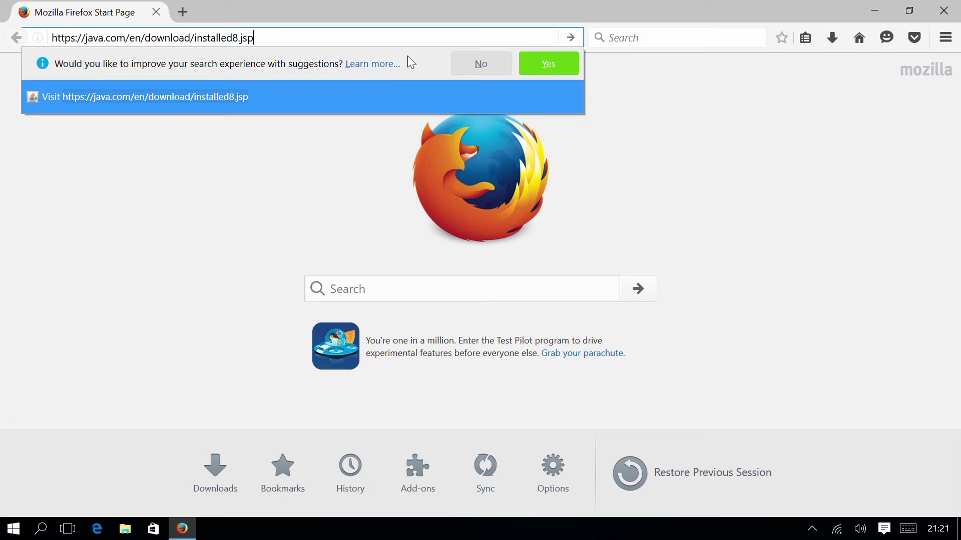
key(Return)
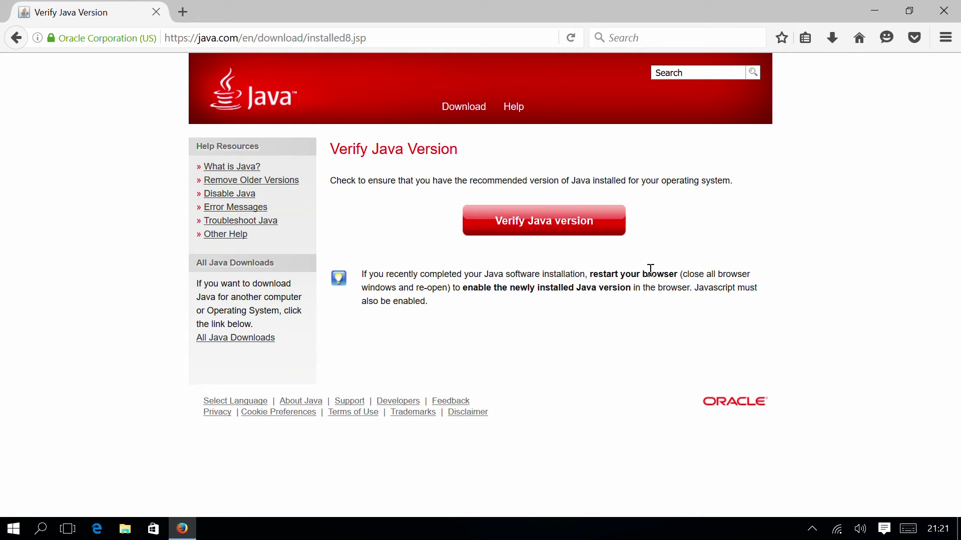
click(528, 229)
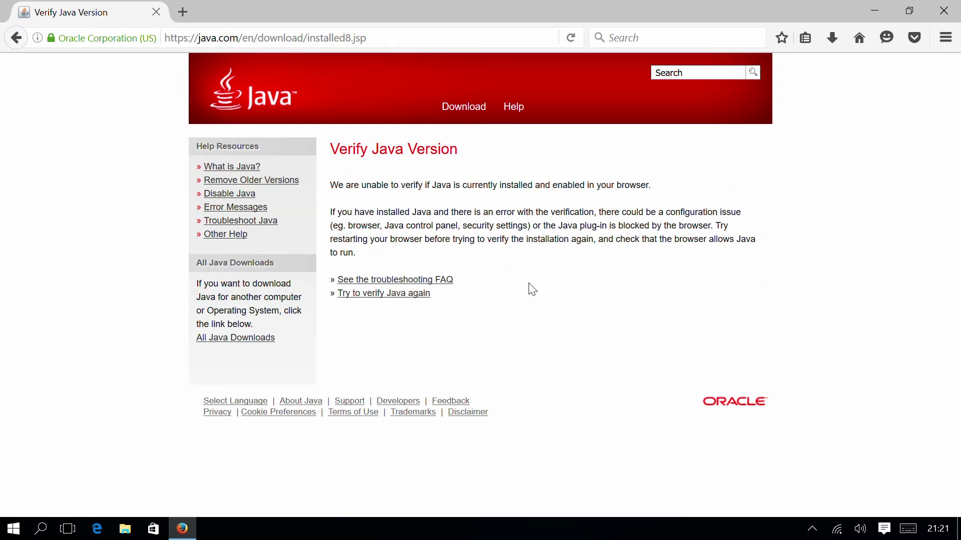
click(353, 295)
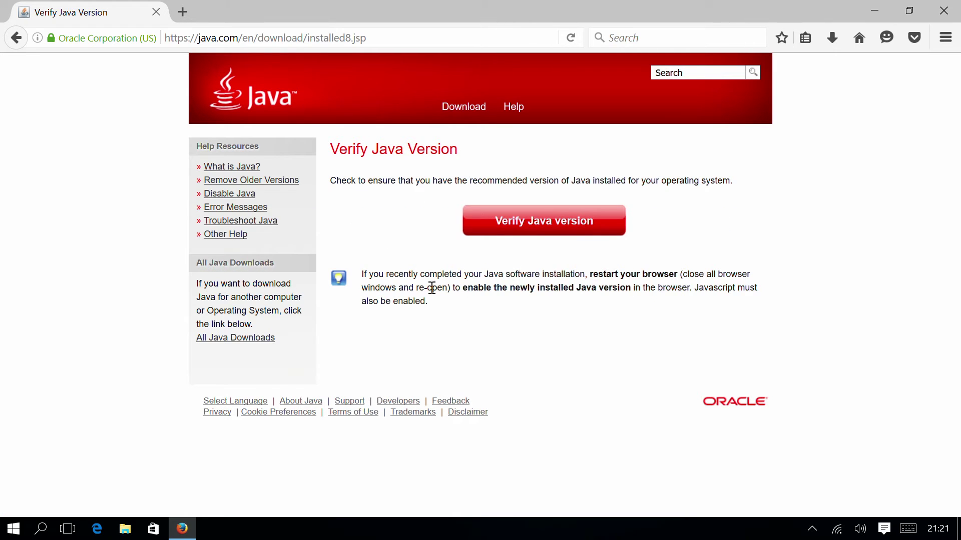
click(553, 233)
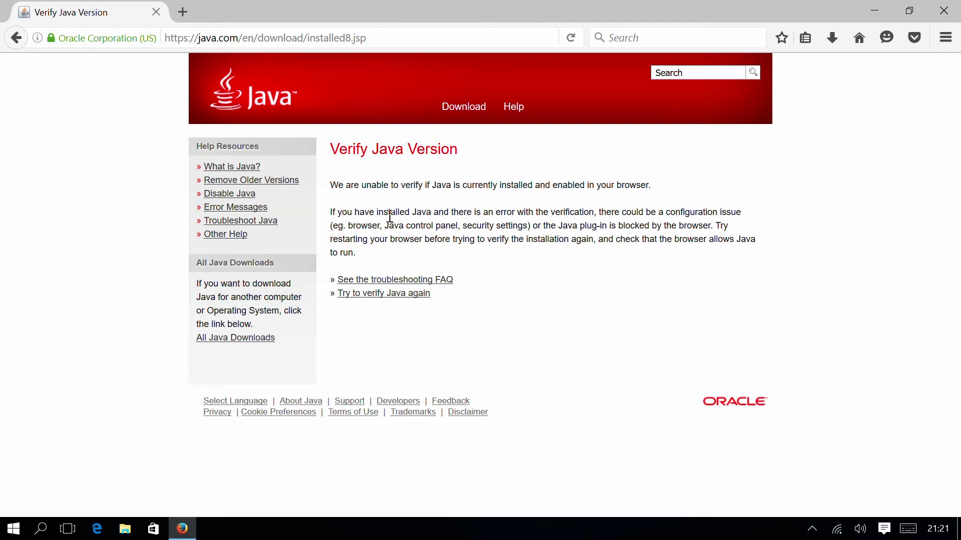
- Open Java's help article on removing older versions, dismiss the Reader View hint, and highlight the recommendation to uninstall older versions
click(260, 183)
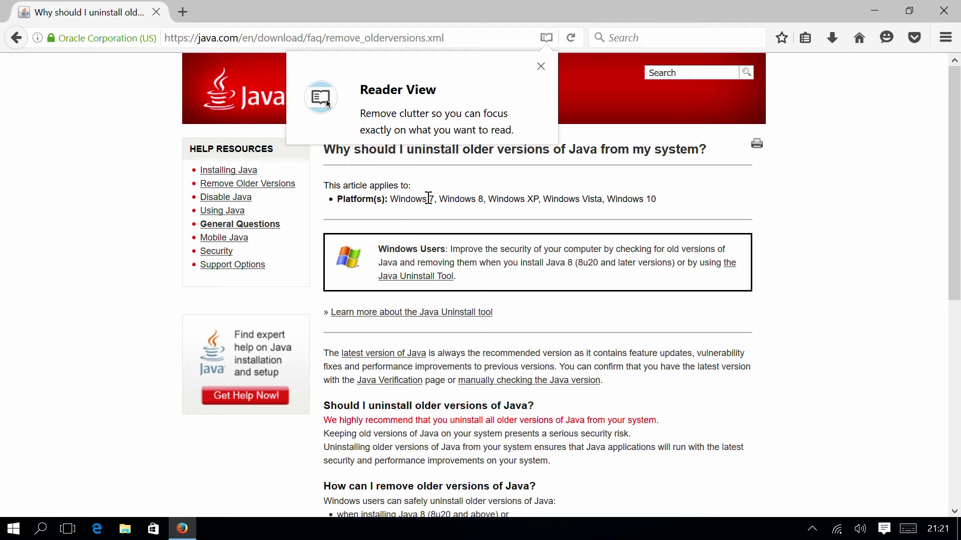
click(541, 66)
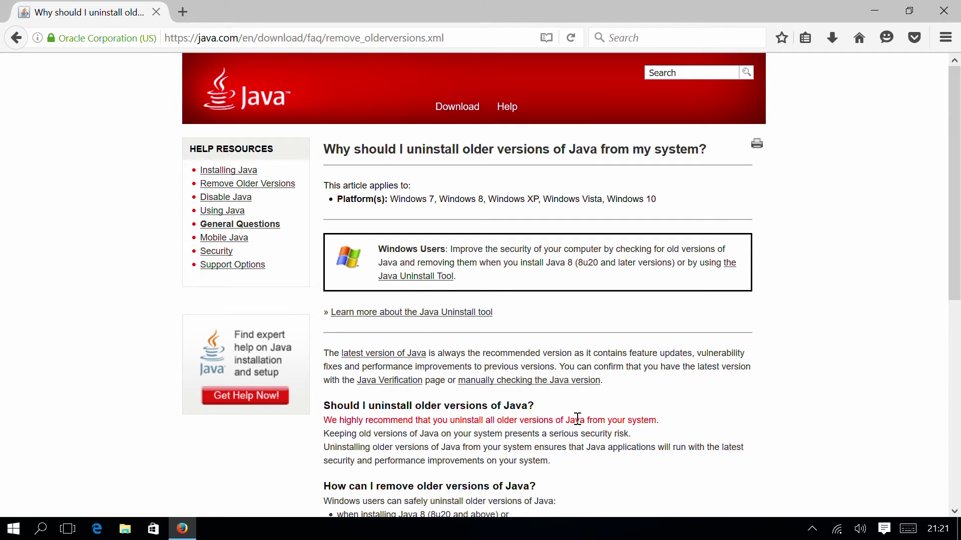
drag(638, 420, 318, 424)
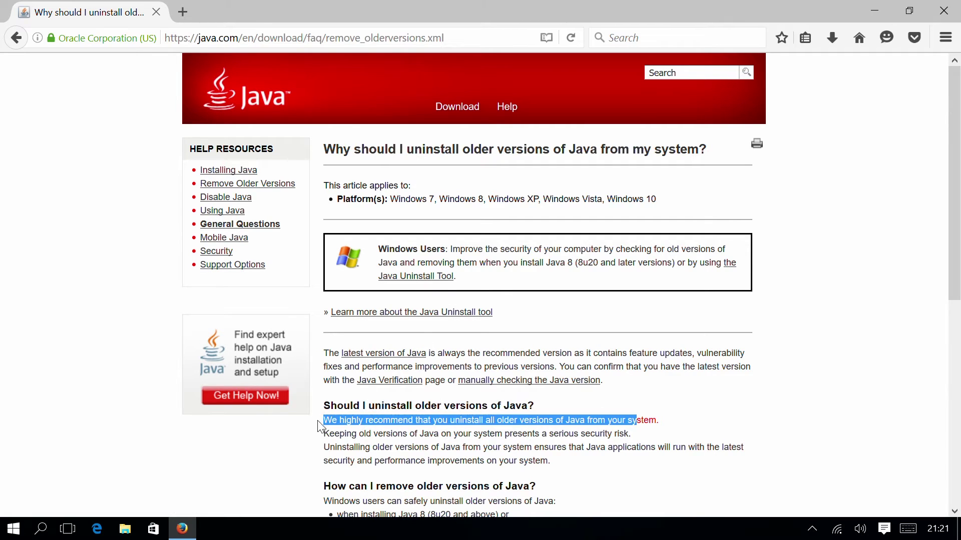
- Follow the Java Uninstall Tool link and download the Java for Windows Version 8 Update 91 installer
click(423, 276)
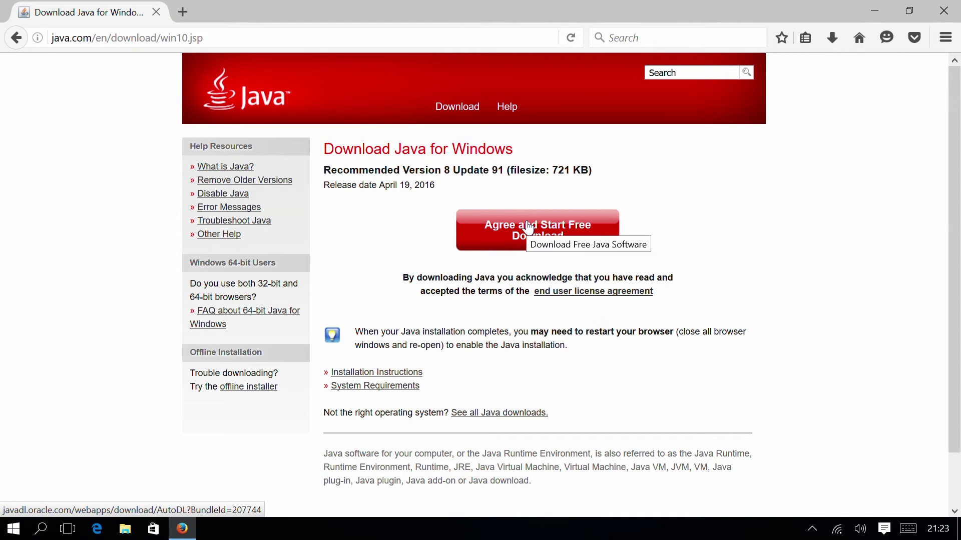
click(528, 226)
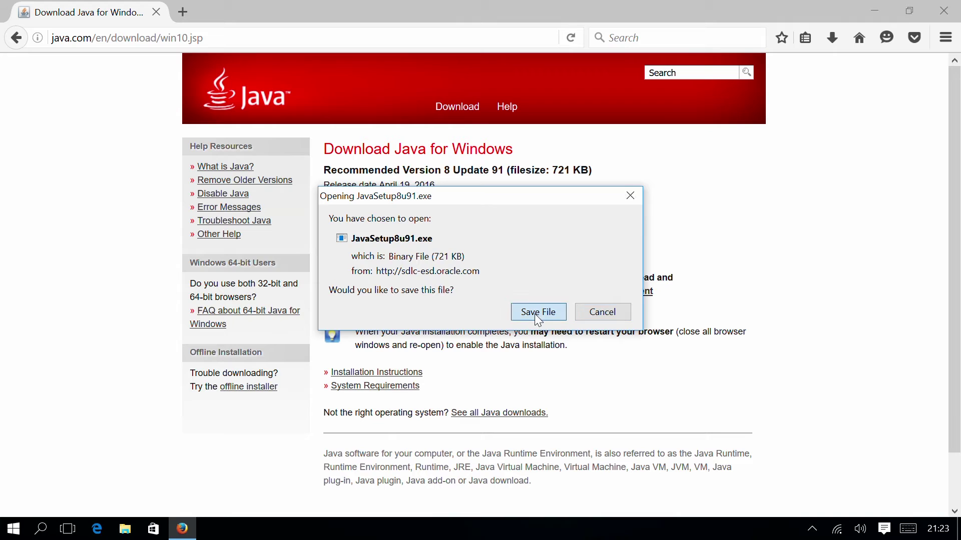
click(535, 314)
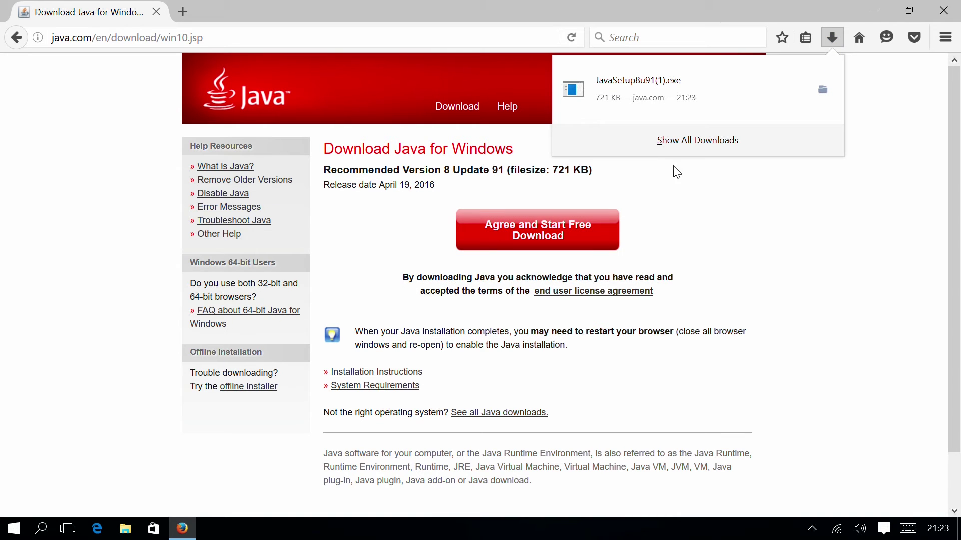
- Launch the downloaded JavaSetup8u91(1).exe from Firefox's full download list and allow it to make changes to the PC
click(696, 153)
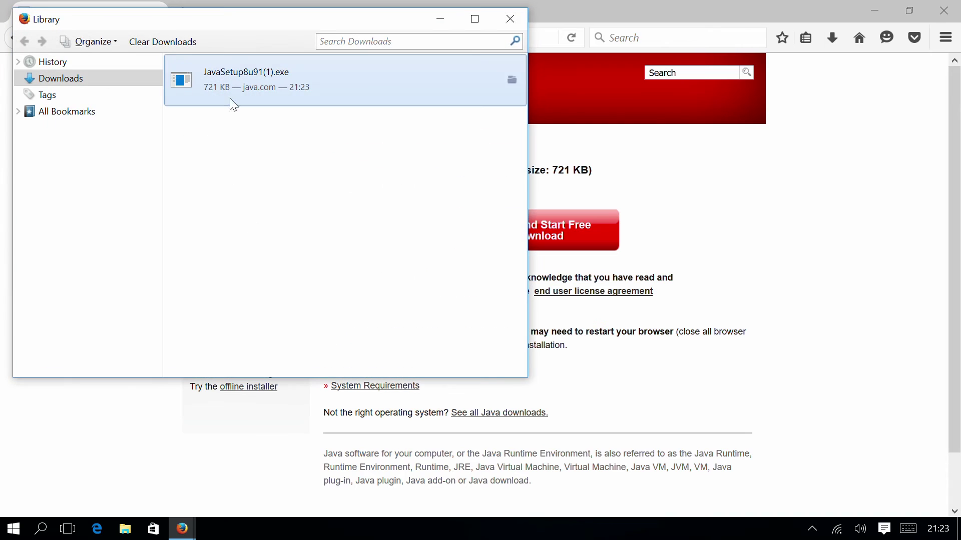
double_click(232, 79)
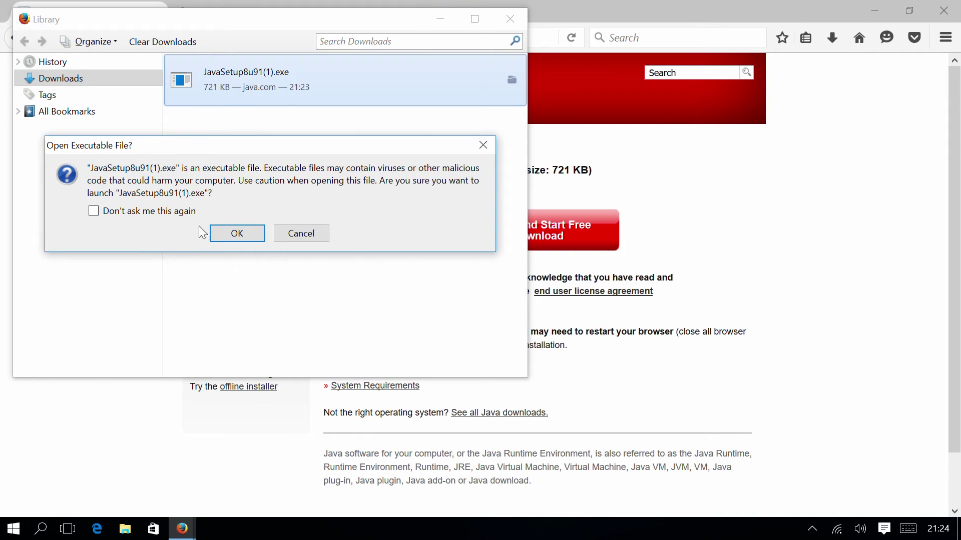
click(228, 234)
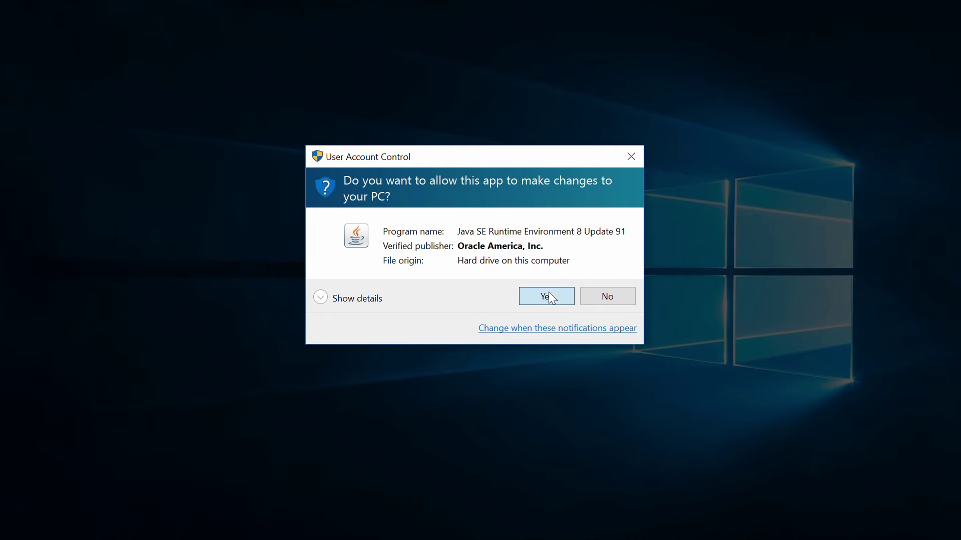
click(547, 295)
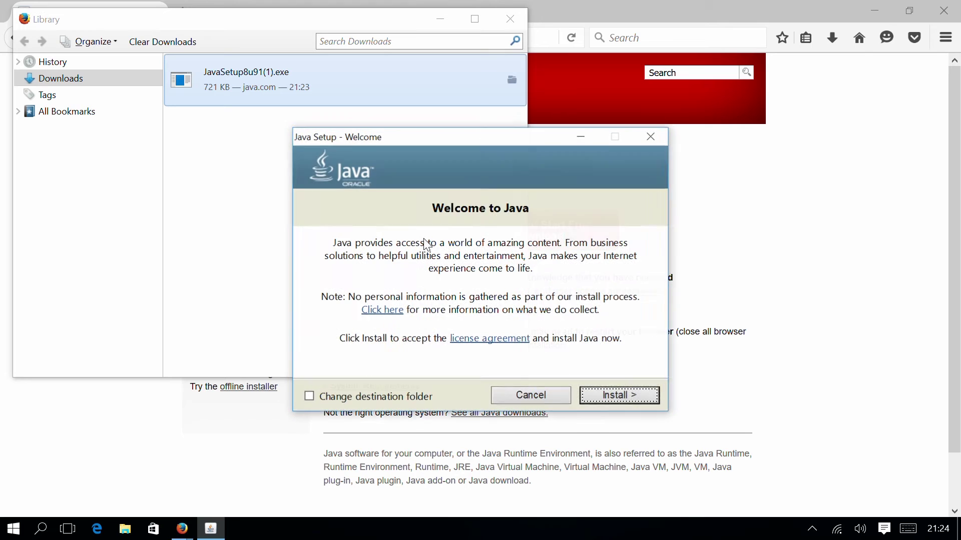
- Install Java without the Amazon Assistant offer, minimize the browser during the installation, and close the completed setup
click(617, 394)
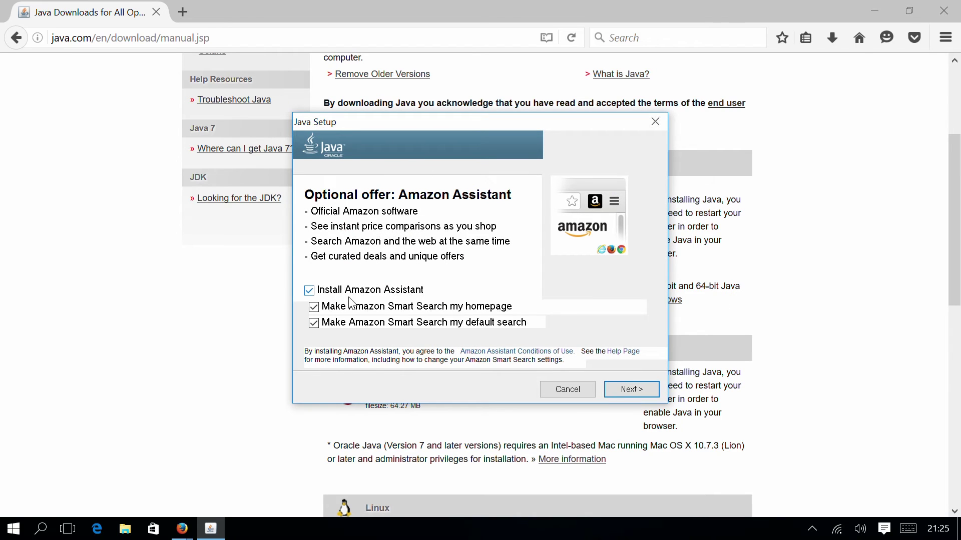
click(309, 291)
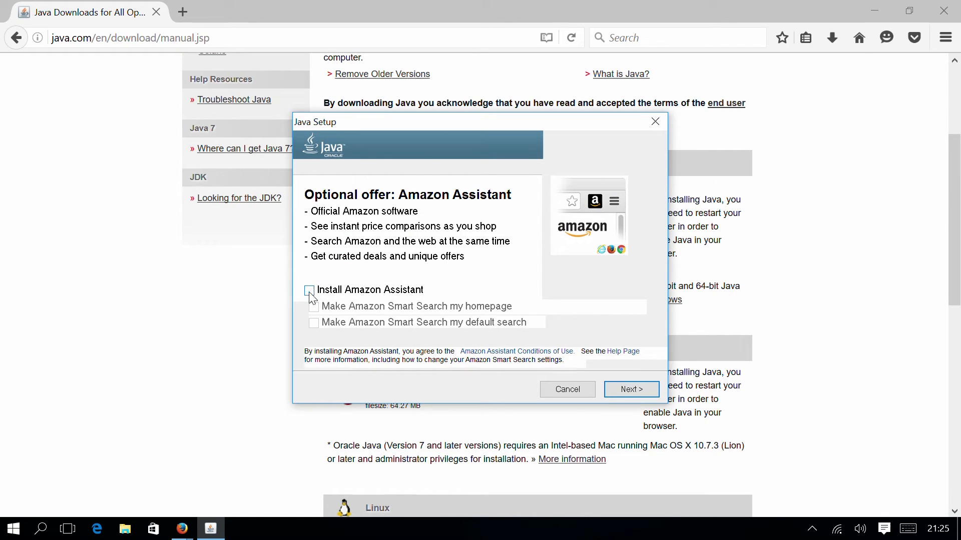
click(633, 389)
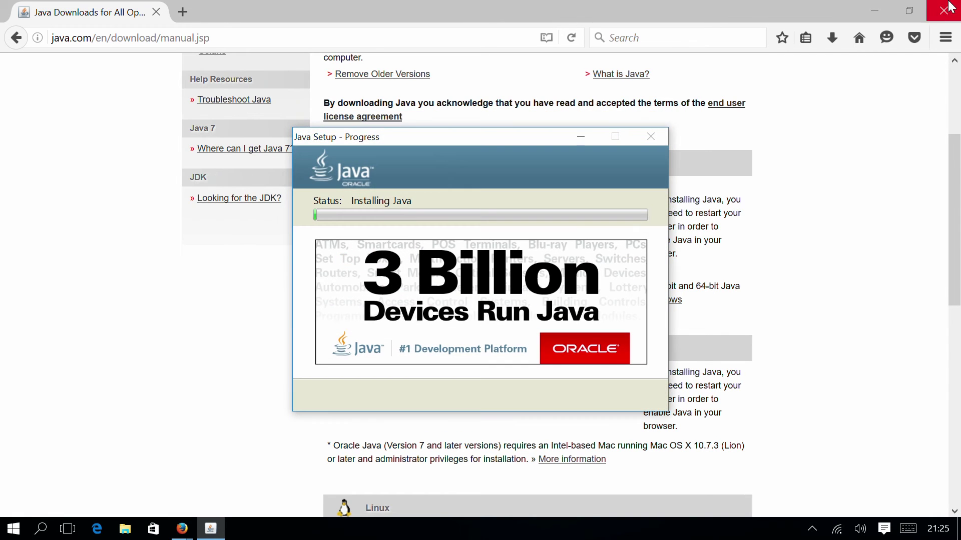
click(877, 9)
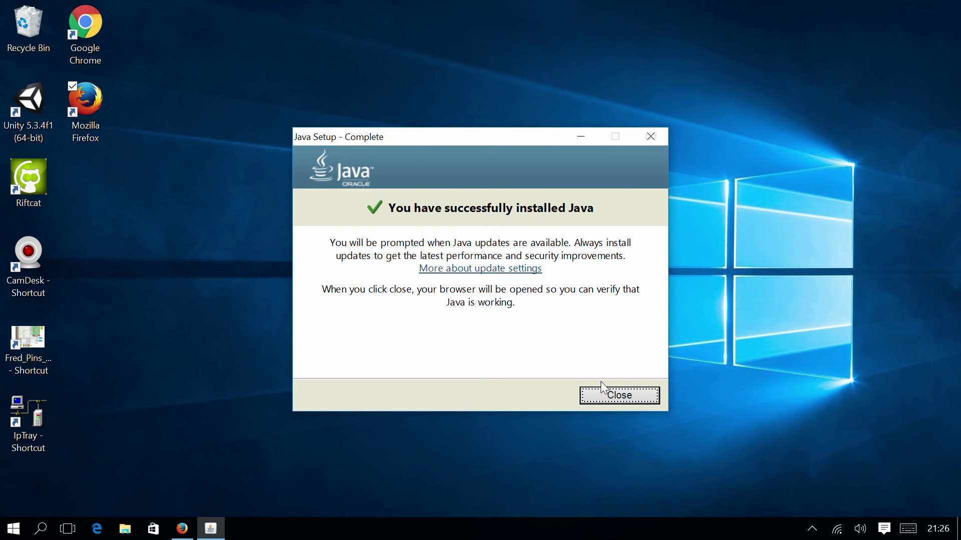
click(615, 397)
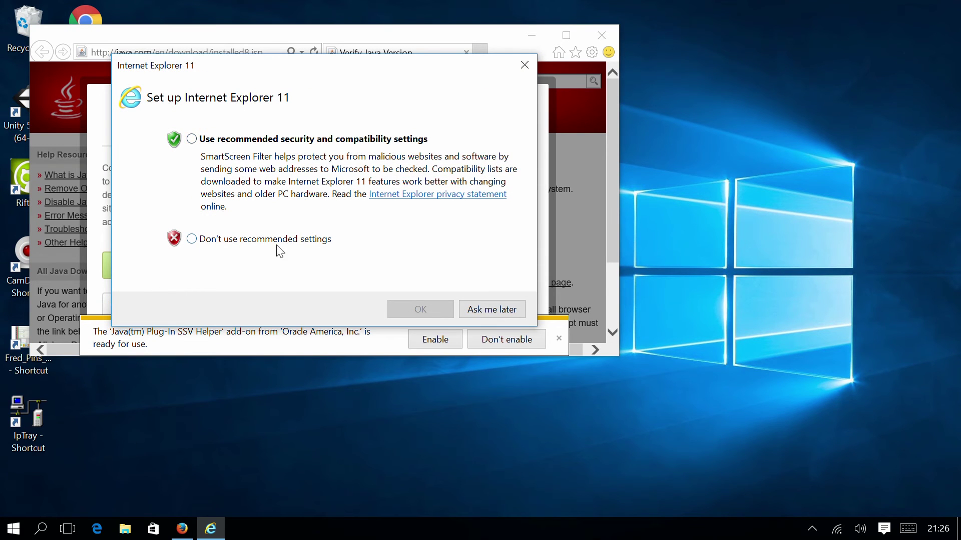
- Set up Internet Explorer 11 with the recommended security and compatibility settings and dismiss the Java Plug-In SSV Helper add-on notification
click(280, 139)
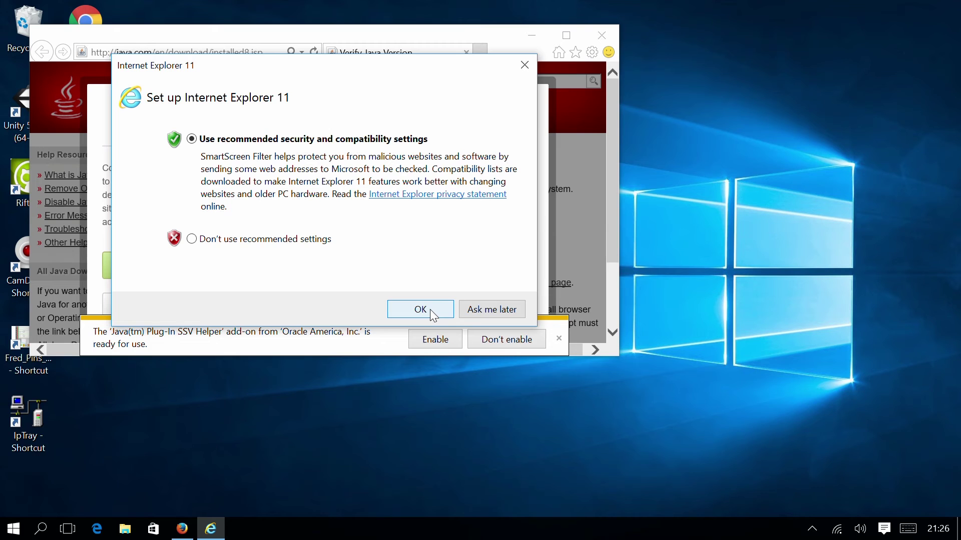
click(422, 310)
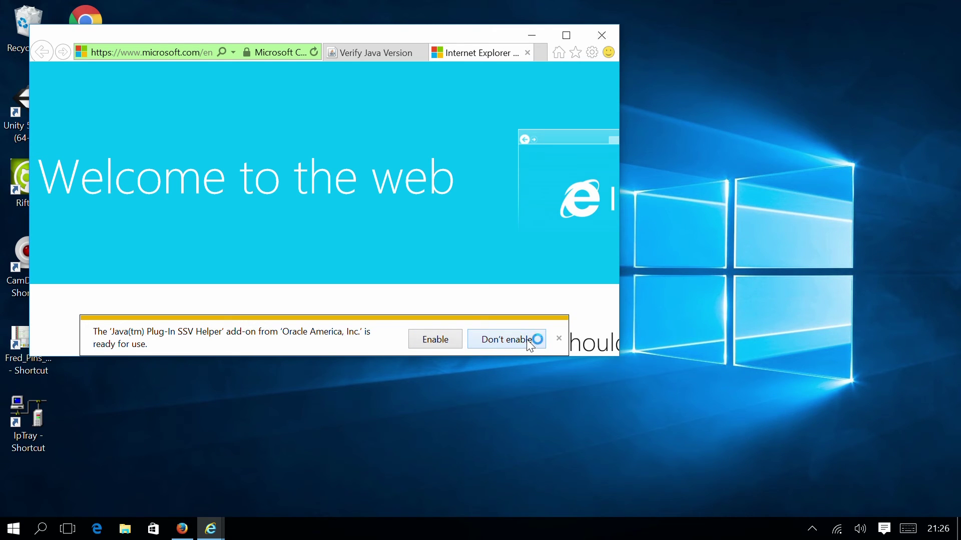
click(557, 339)
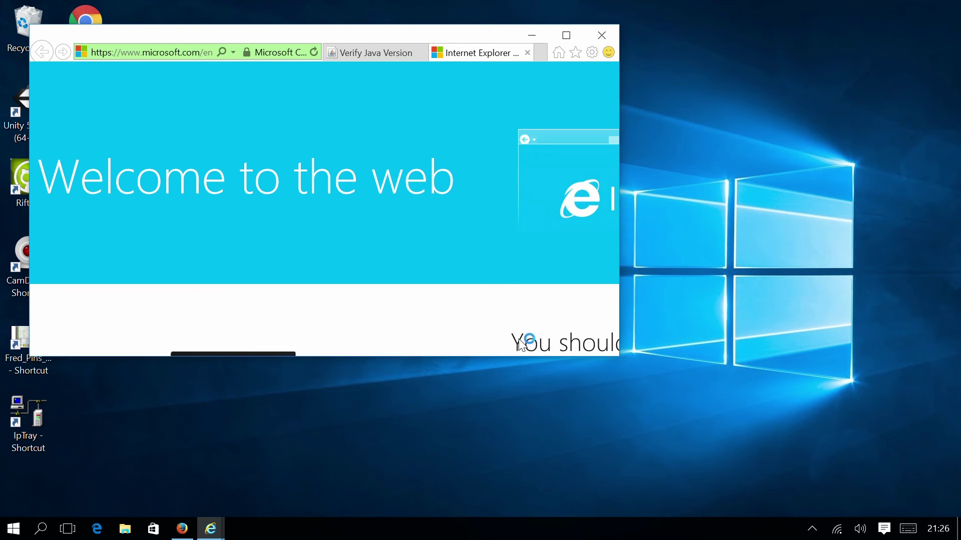
- Verify the Java version on java.com, running Java Detection with its prompt suppressed for this publisher and location
click(368, 52)
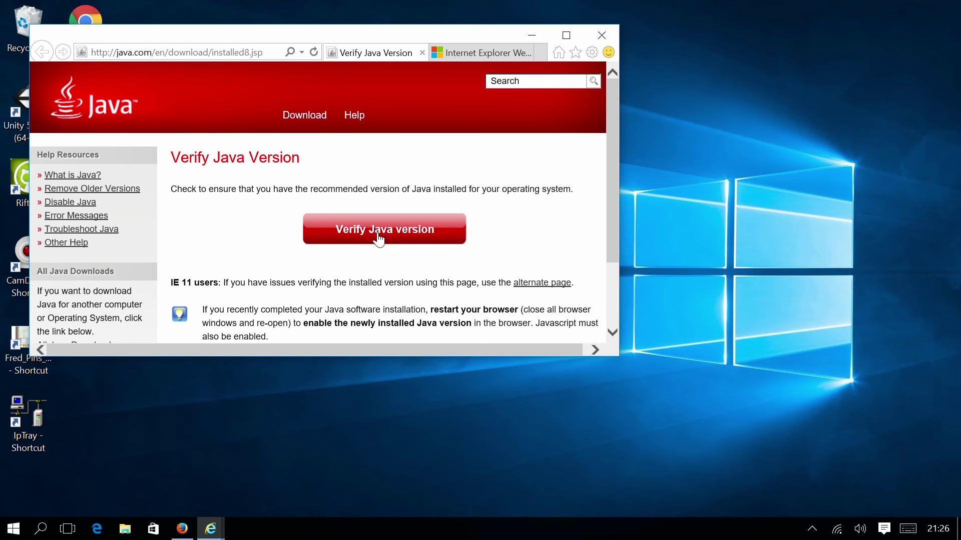
click(379, 236)
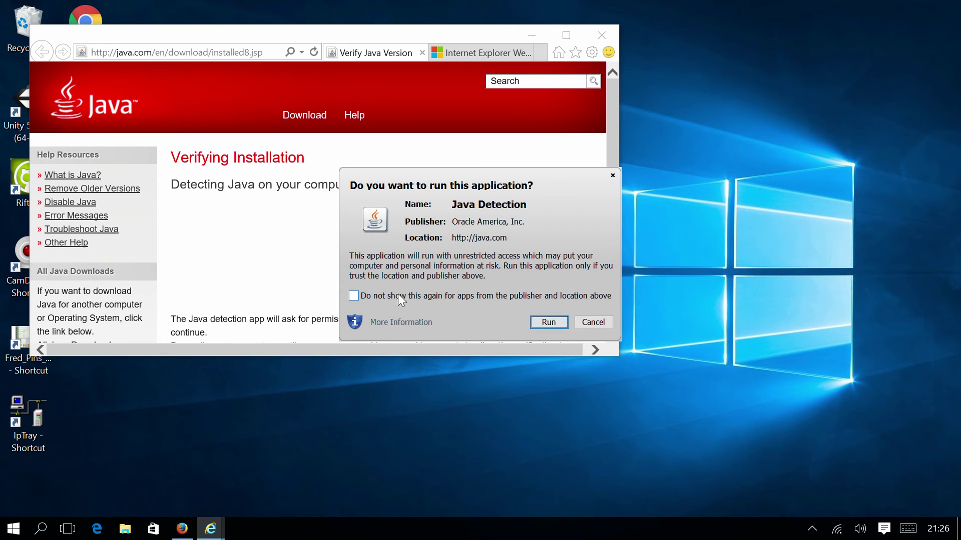
click(355, 297)
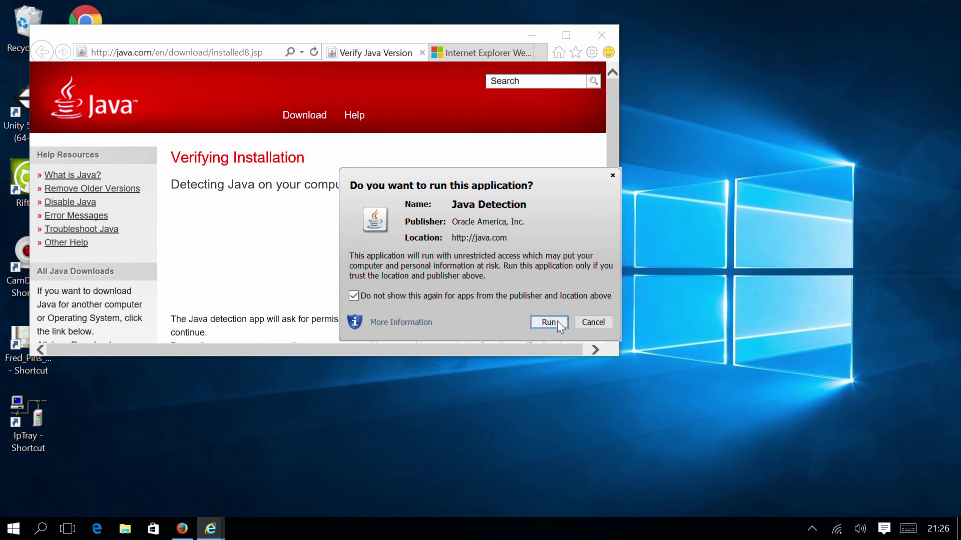
click(550, 323)
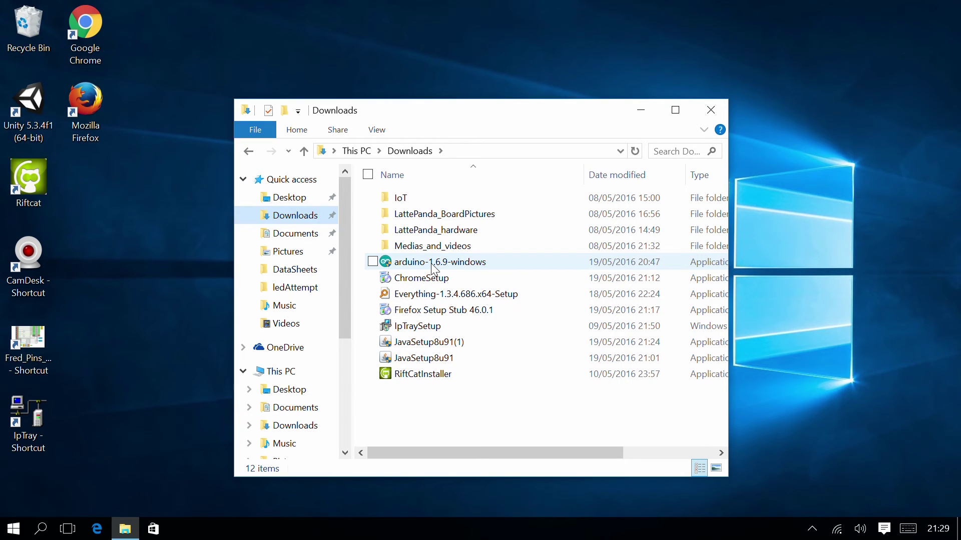
- Run arduino-1.6.9-windows from the Downloads folder, close the folder, accept the license and install Arduino with all components
double_click(435, 261)
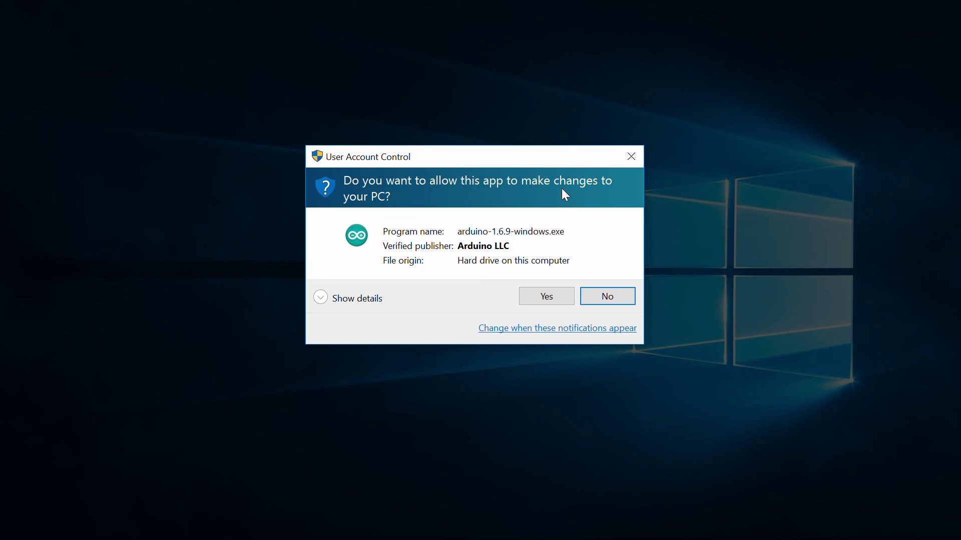
click(546, 296)
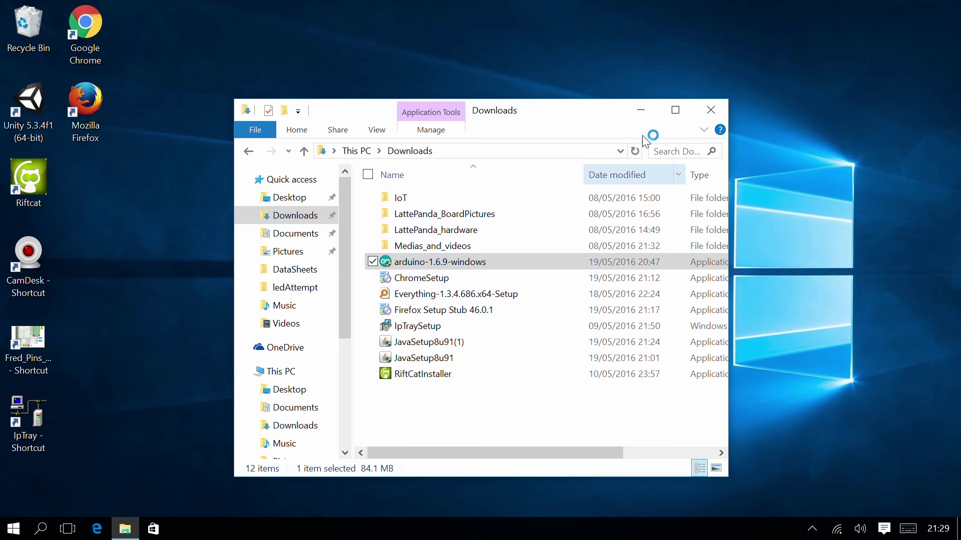
click(690, 112)
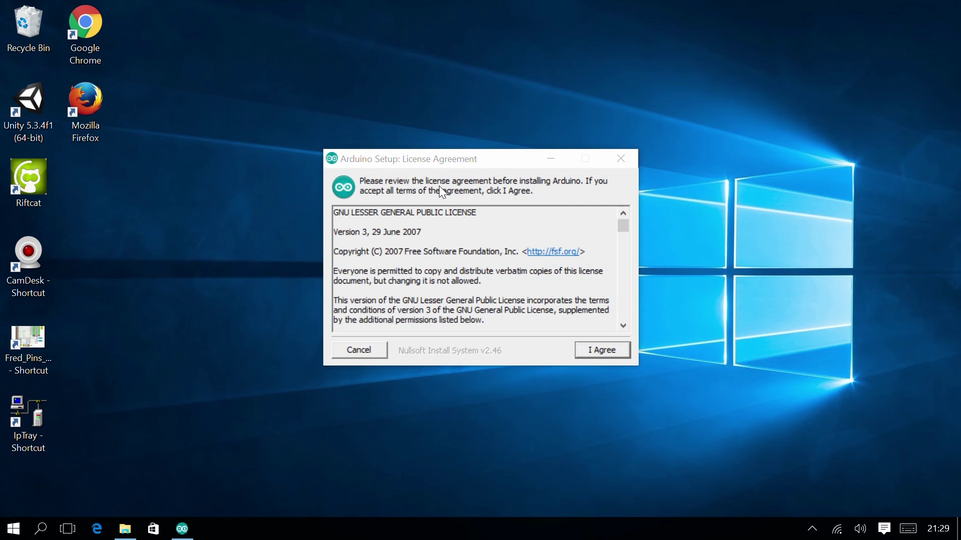
click(599, 352)
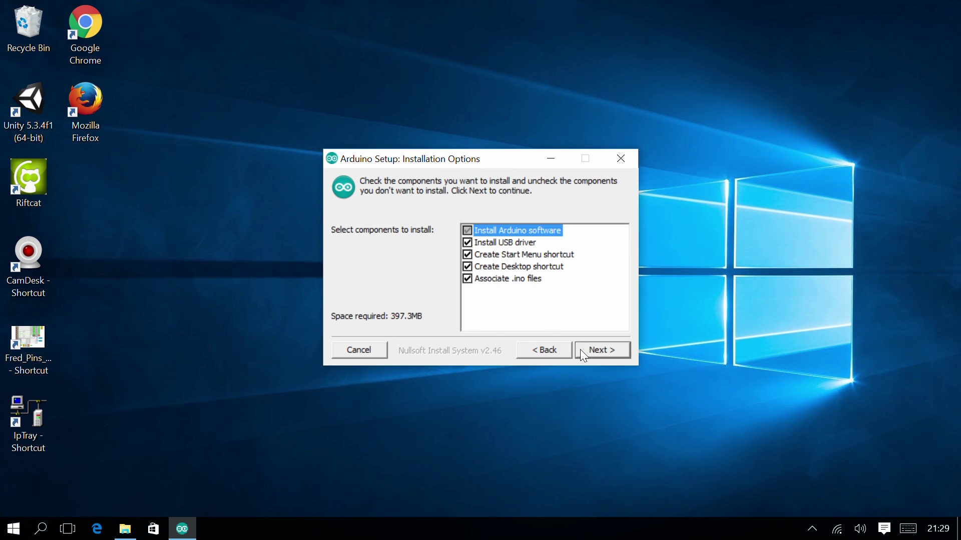
click(599, 351)
click(599, 351)
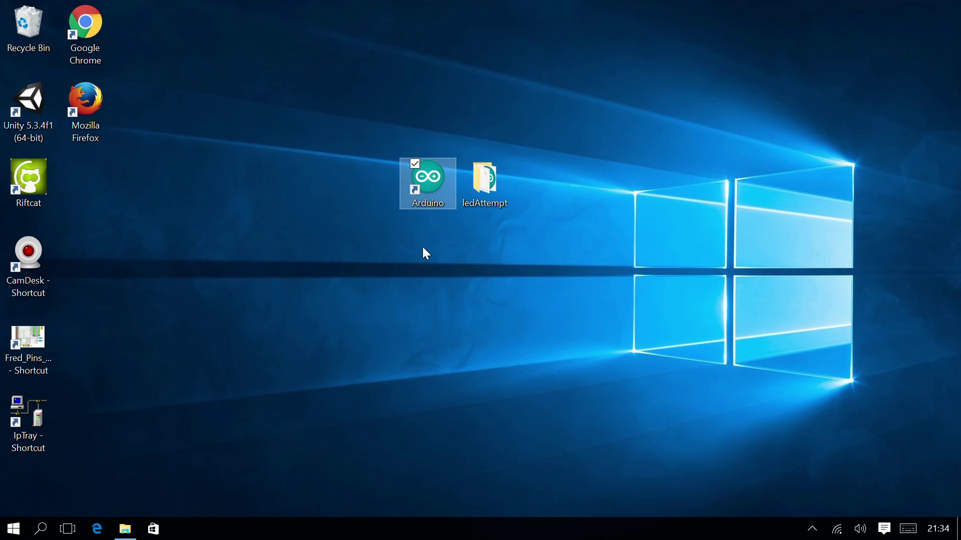
- Launch Arduino from the desktop, allow Java through Windows Firewall on private networks, and move the new sketch window aside
double_click(424, 178)
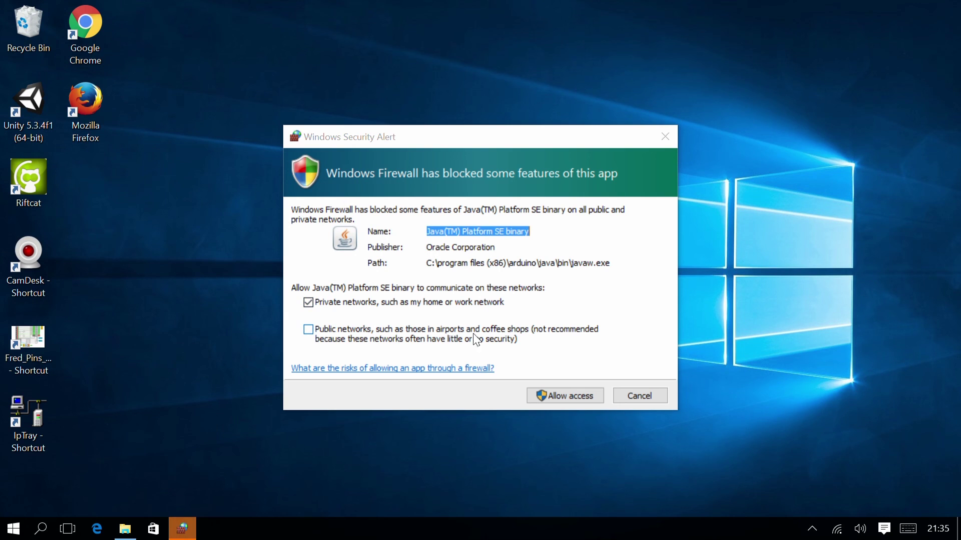
click(578, 395)
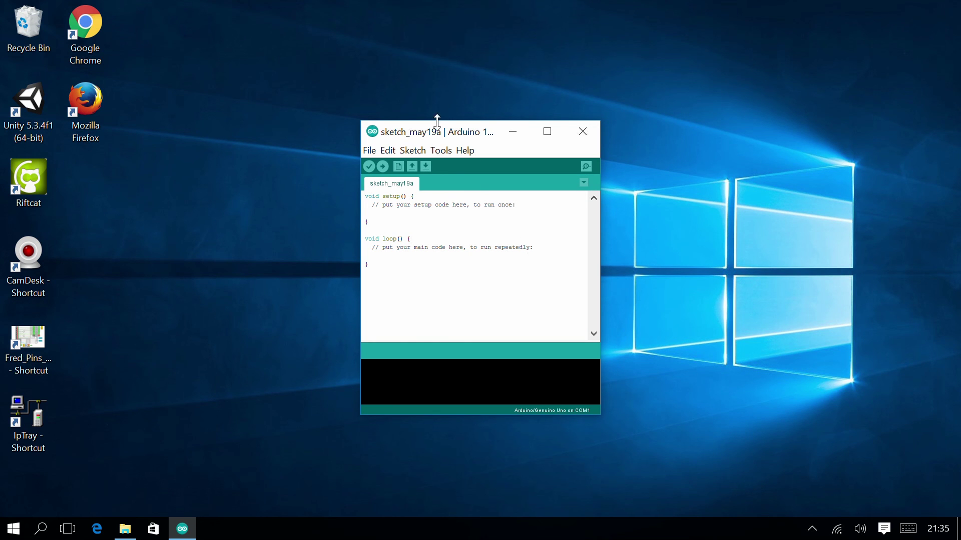
drag(441, 140, 347, 72)
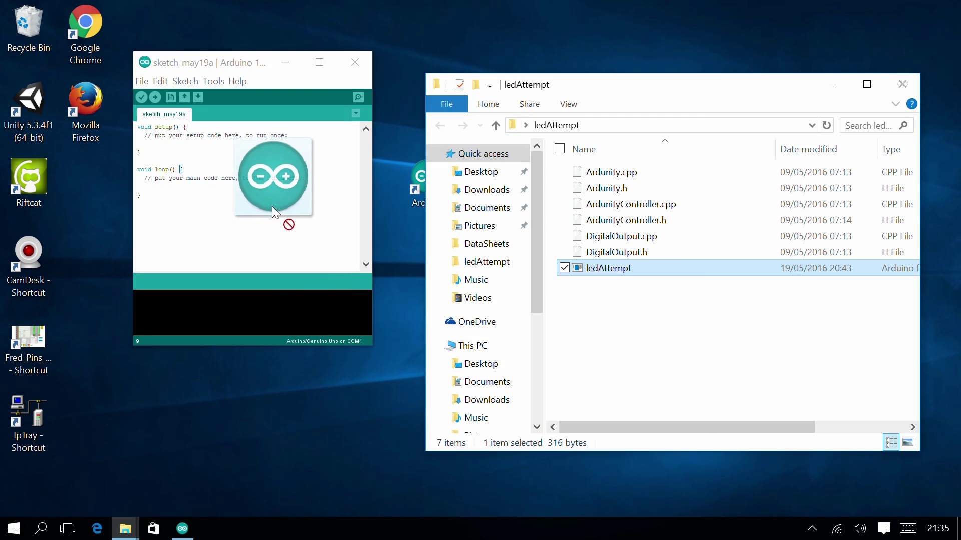
- Open the ledAttempt sketch from the ledAttempt folder in Arduino 1.6.9 and verify its code
drag(272, 206, 270, 208)
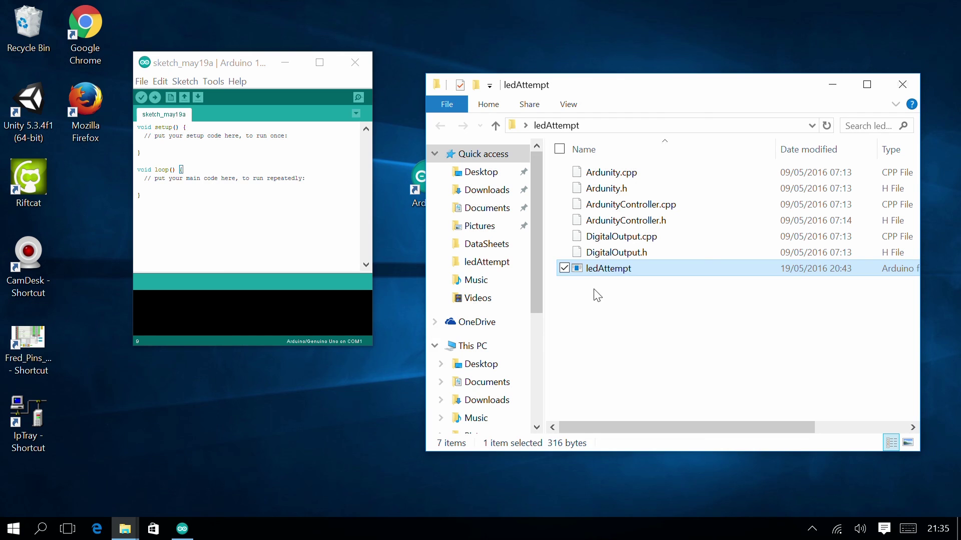
double_click(596, 271)
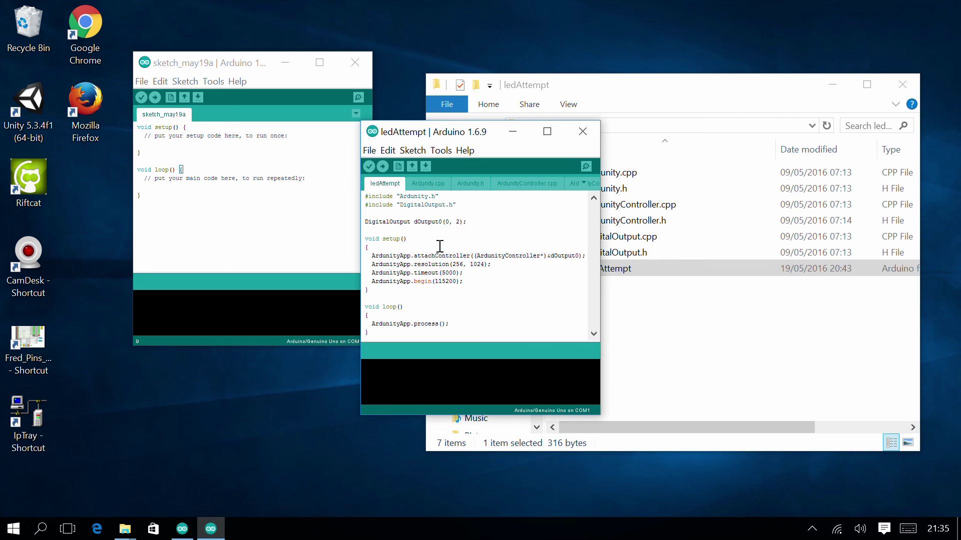
click(369, 167)
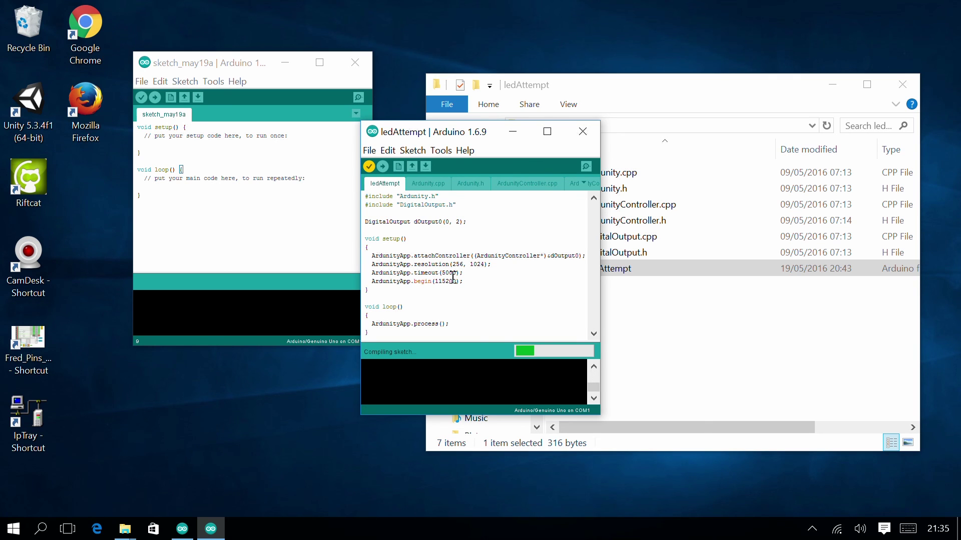